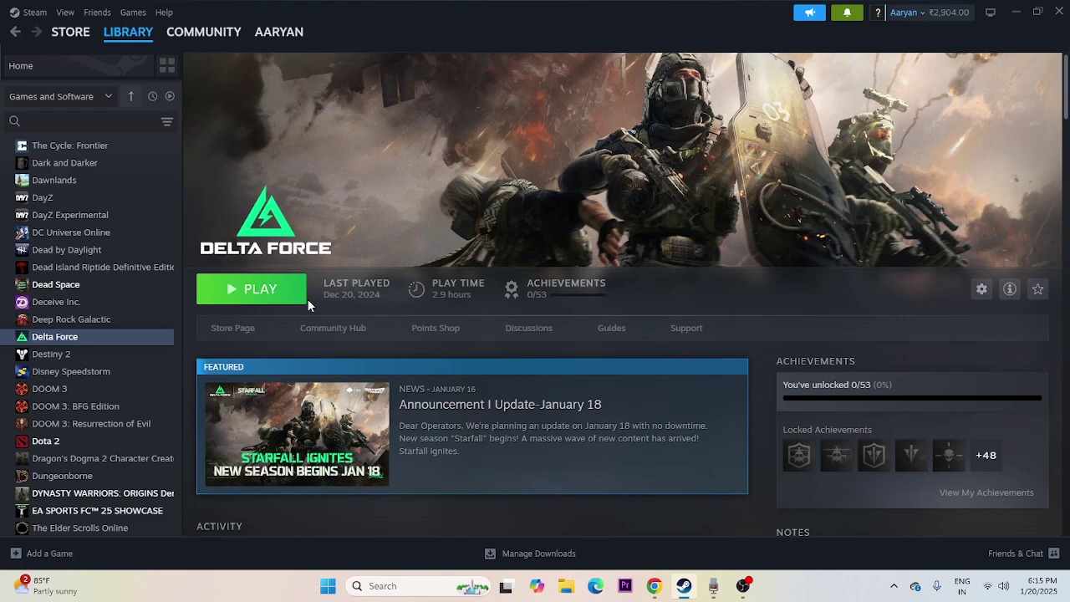
# Show the computer's power options, including Restart, and dismiss them without choosing one.
pyautogui.click(328, 588)
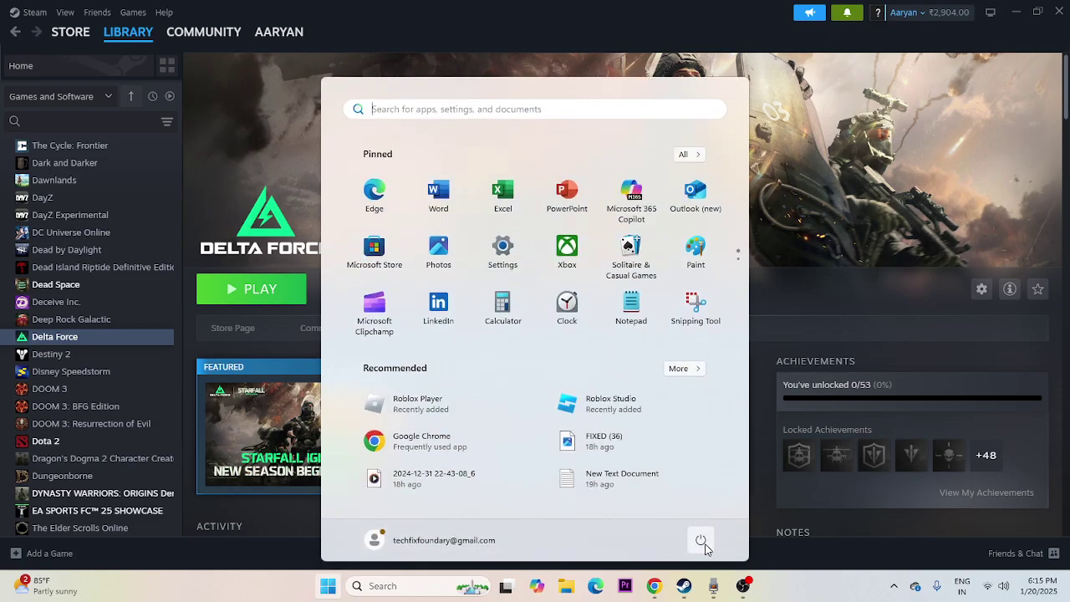
pyautogui.click(703, 541)
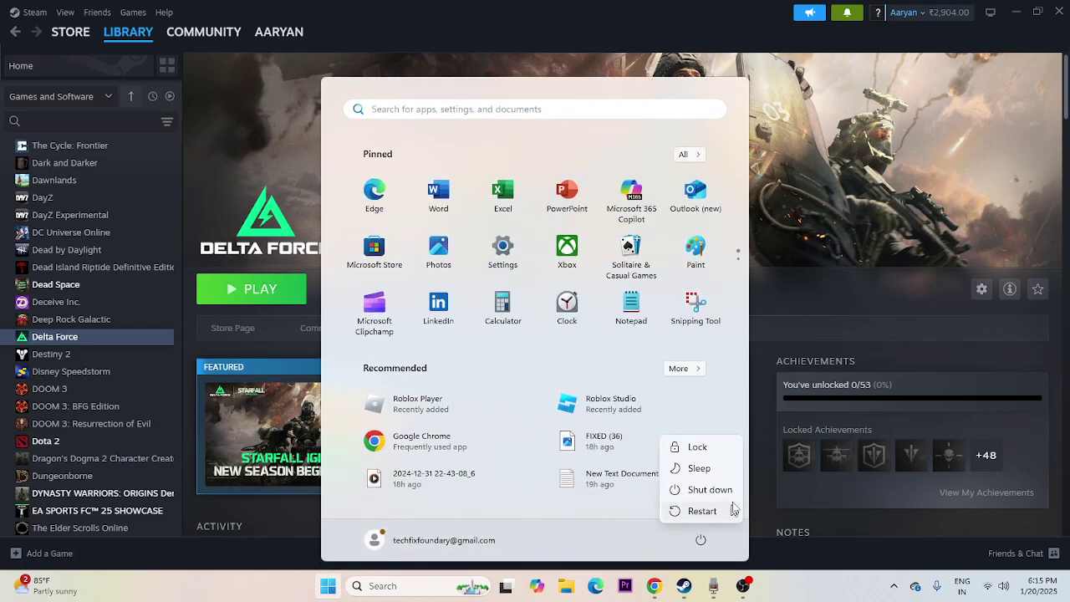
pyautogui.click(799, 595)
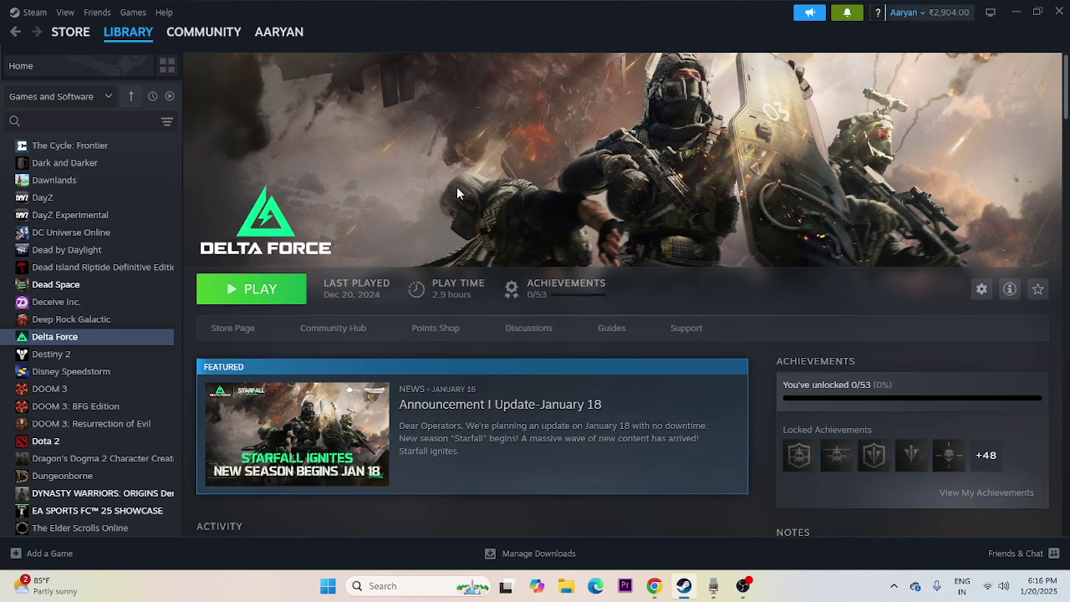
# View the installed-files properties of Delta Force in the Steam library and close them.
pyautogui.rightClick(50, 340)
pyautogui.click(83, 443)
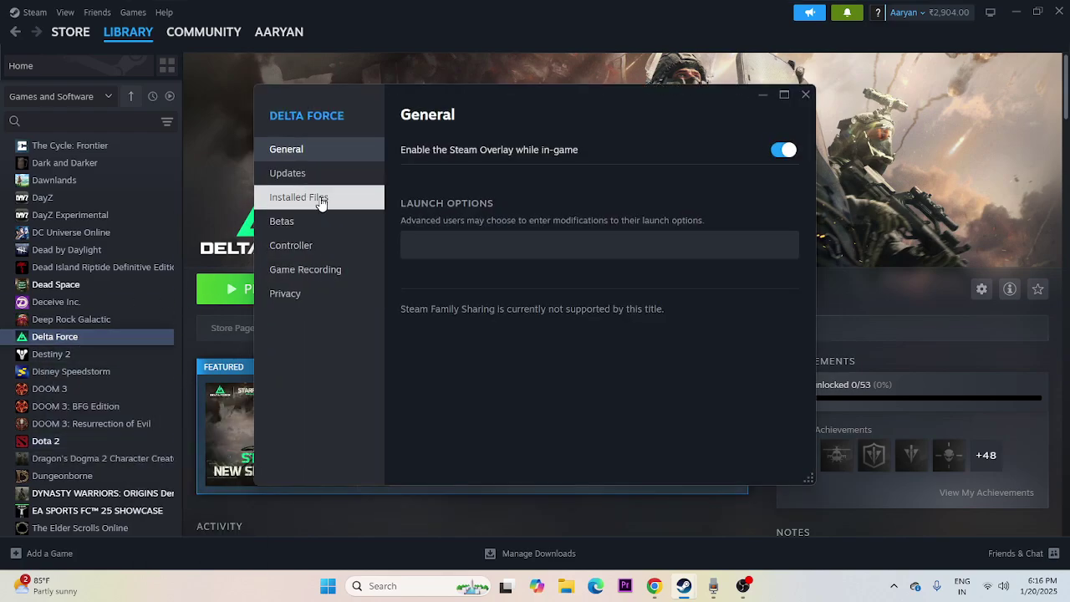
pyautogui.click(322, 198)
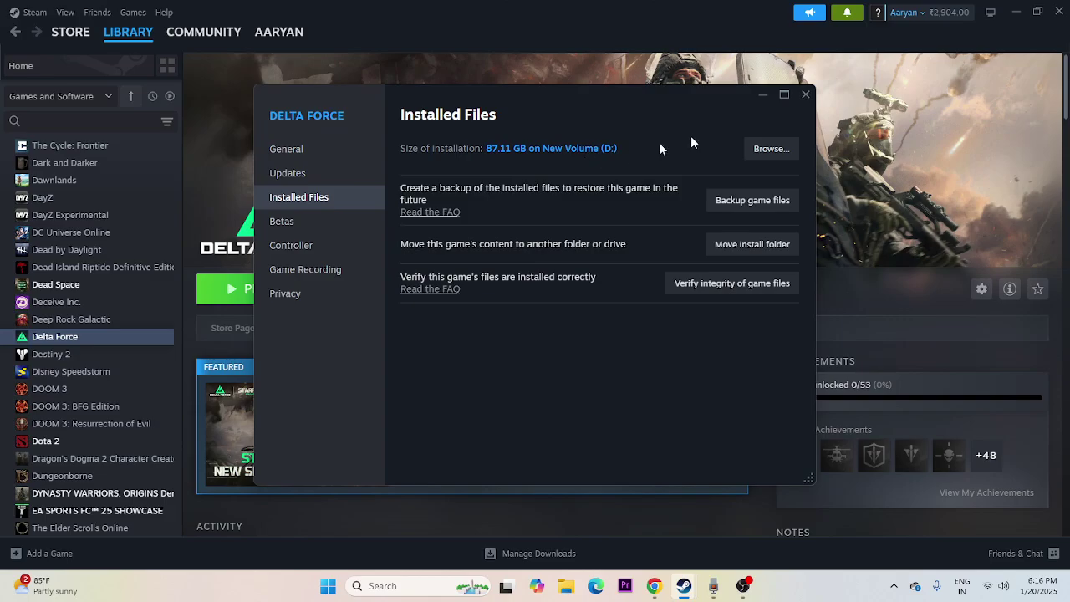
pyautogui.click(801, 99)
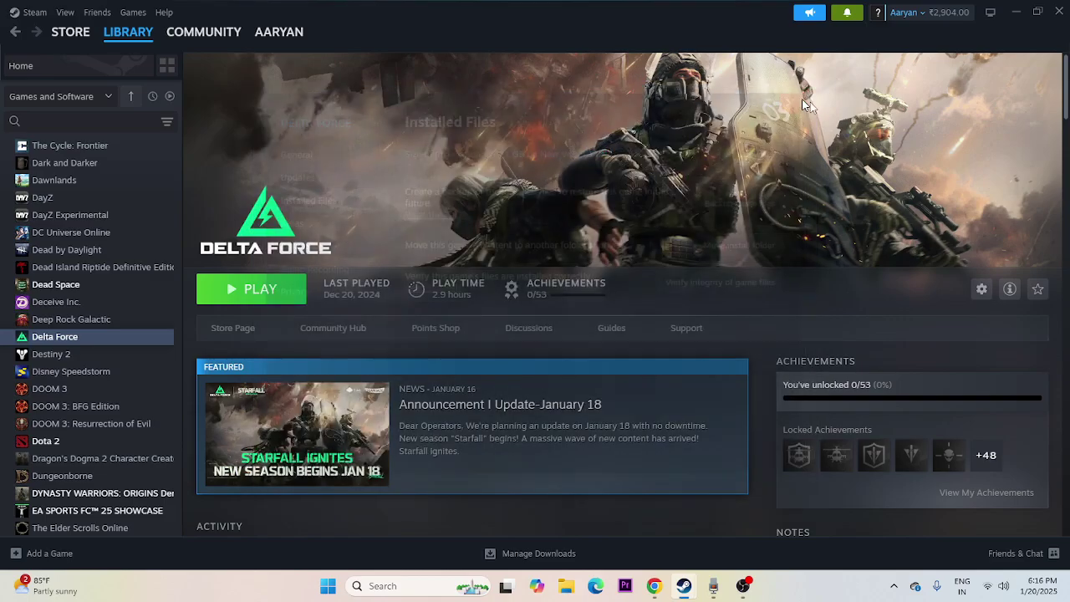
# Close Steam and open the New Volume (D:) drive in File Explorer.
pyautogui.click(1058, 12)
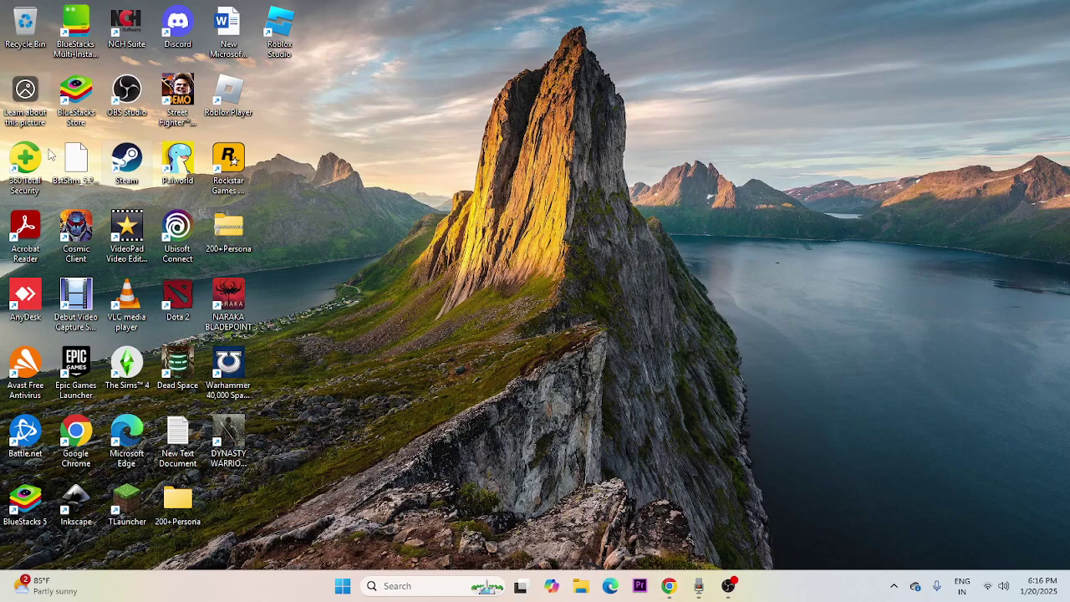
pyautogui.click(584, 587)
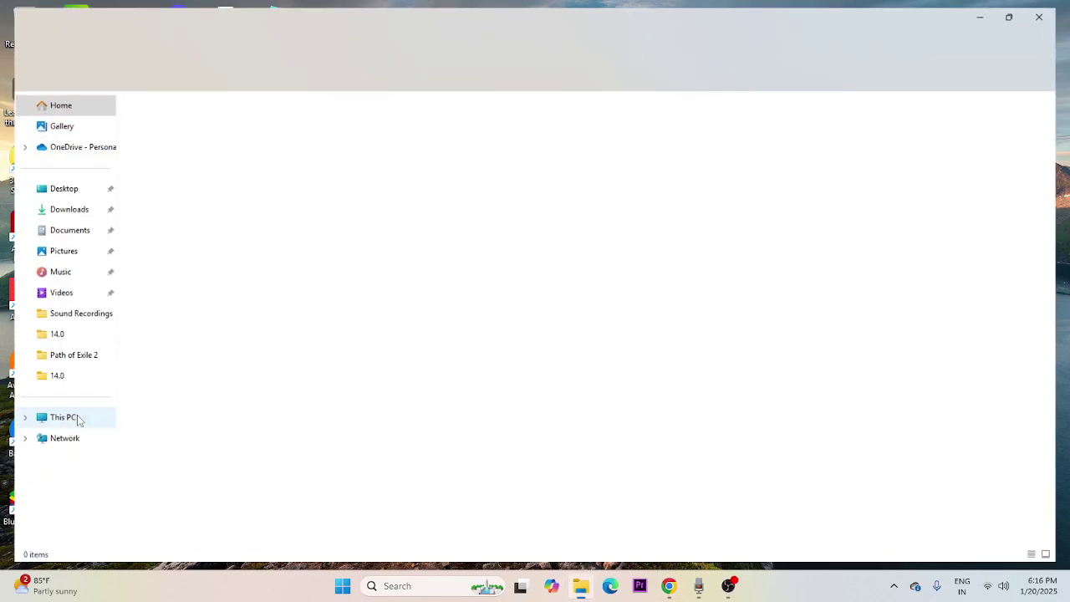
pyautogui.click(65, 423)
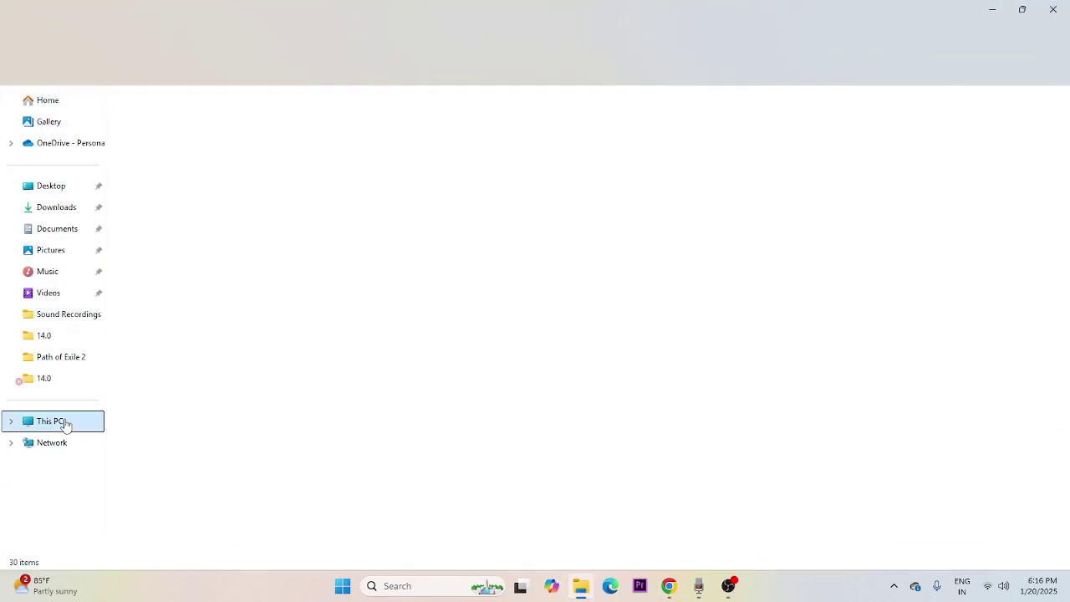
pyautogui.click(366, 123)
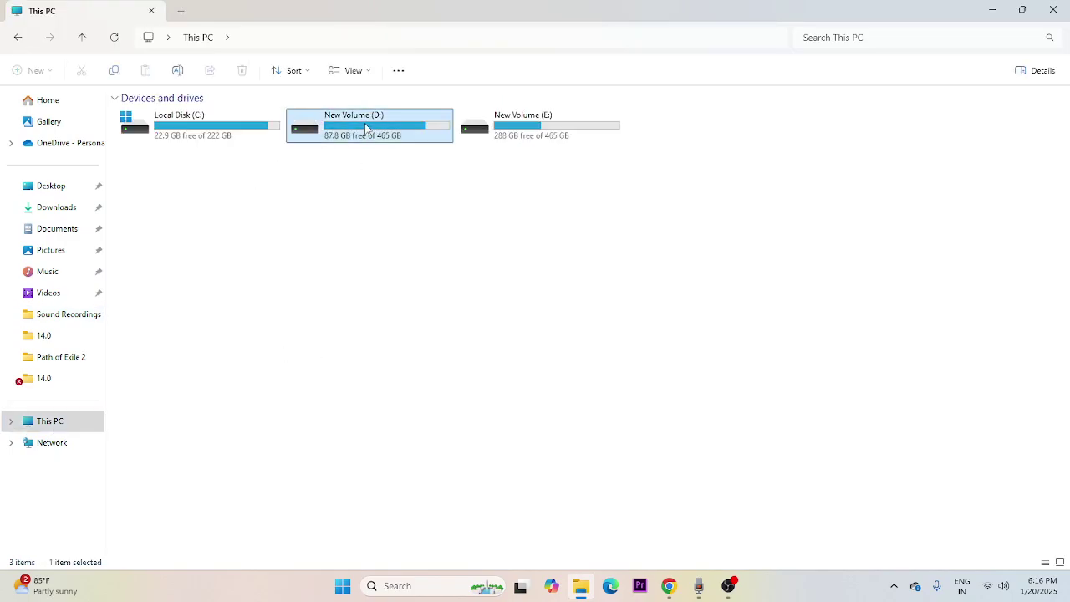
pyautogui.doubleClick(365, 123)
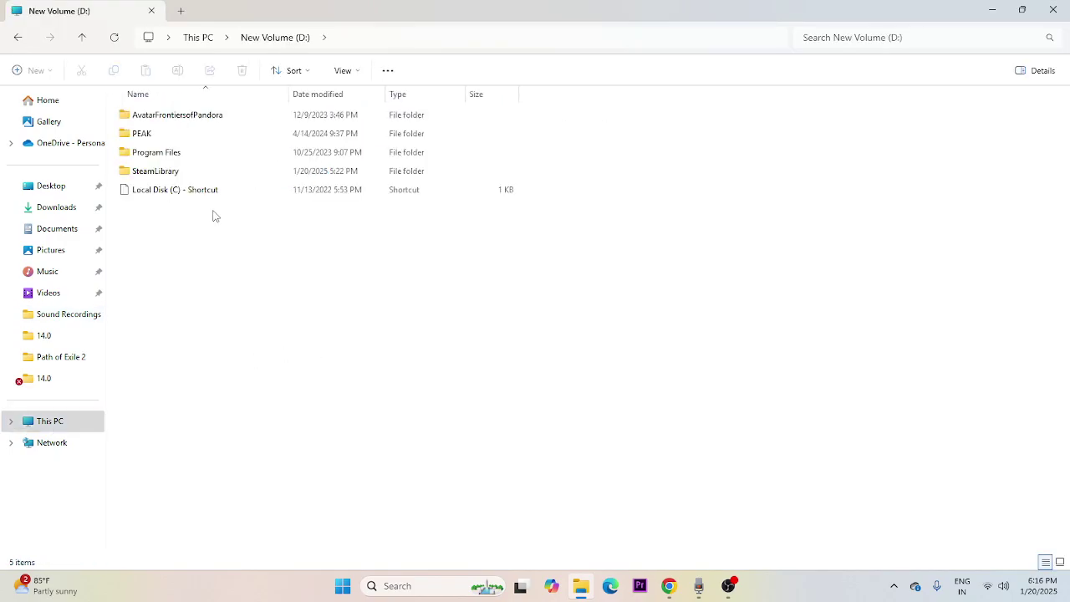
# Go to the Launcher folder of Delta Force inside SteamLibrary\steamapps\common.
pyautogui.click(161, 172)
pyautogui.doubleClick(162, 172)
pyautogui.click(150, 116)
pyautogui.doubleClick(151, 116)
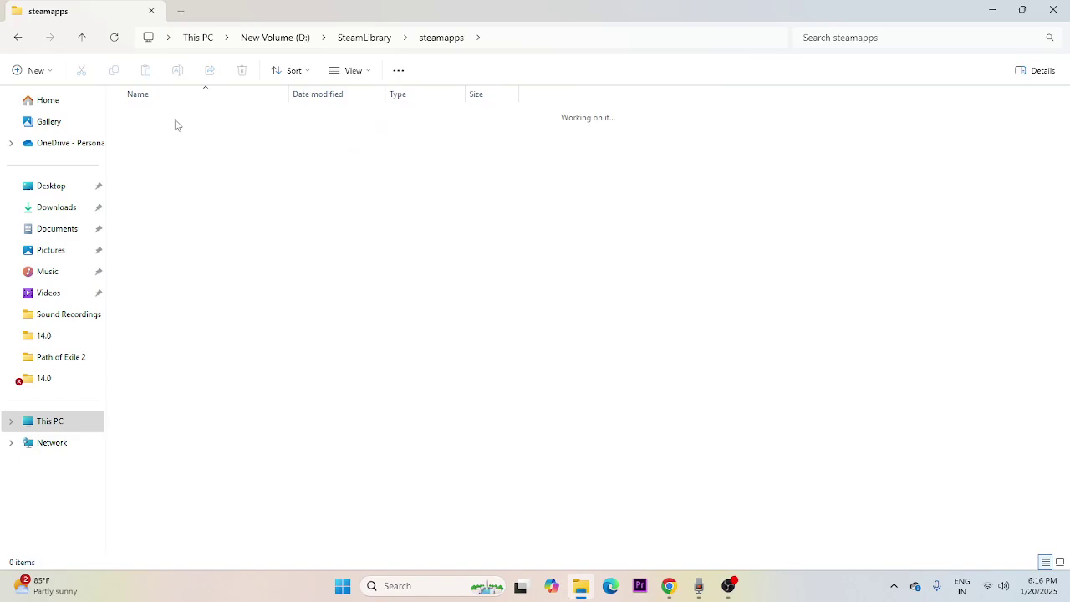
pyautogui.doubleClick(152, 118)
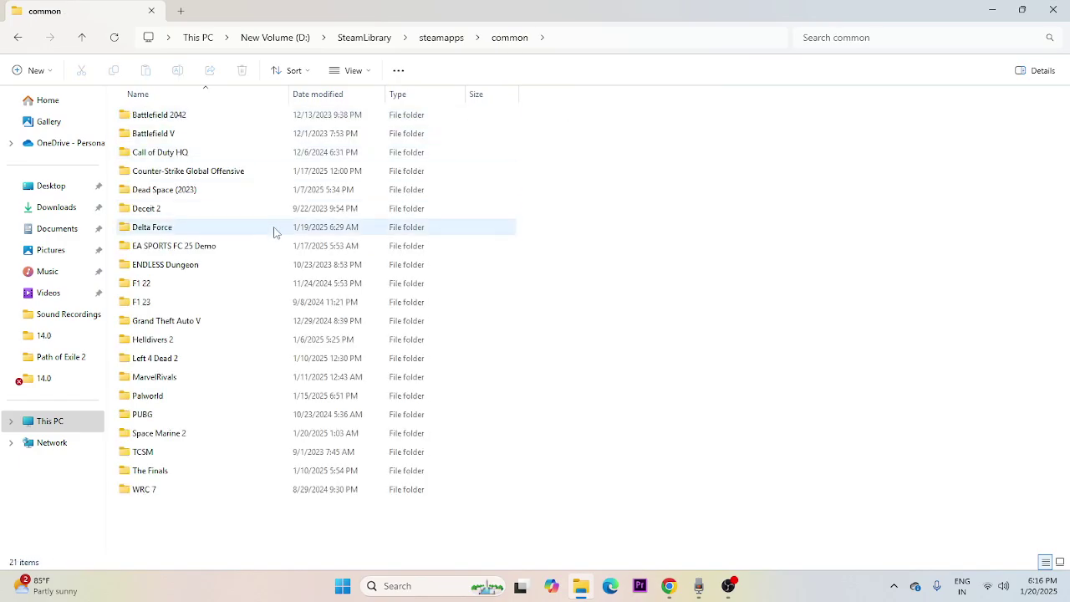
pyautogui.doubleClick(167, 234)
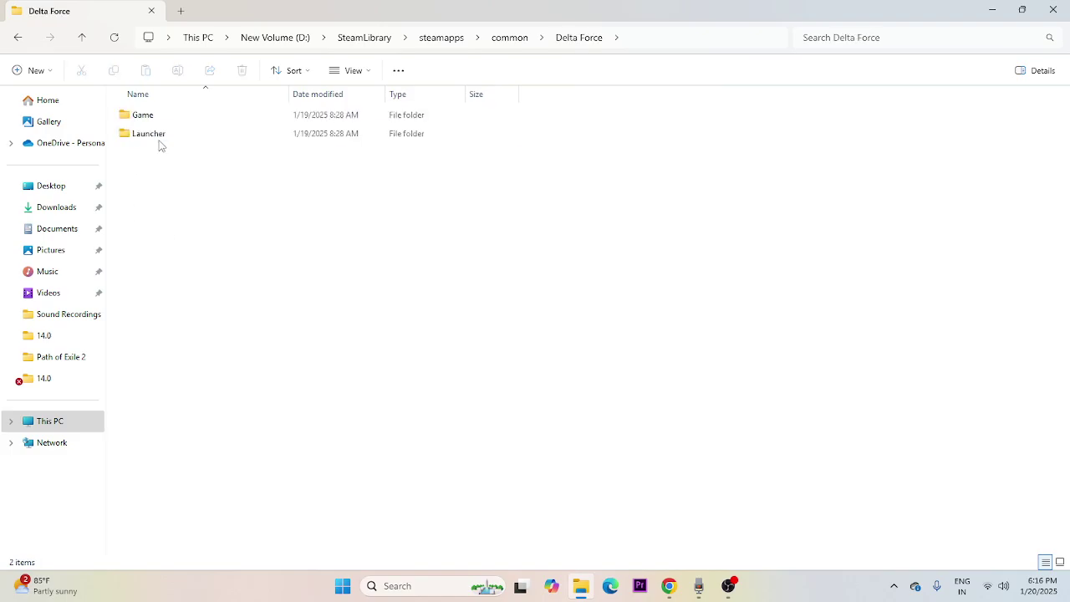
pyautogui.click(143, 139)
pyautogui.doubleClick(142, 138)
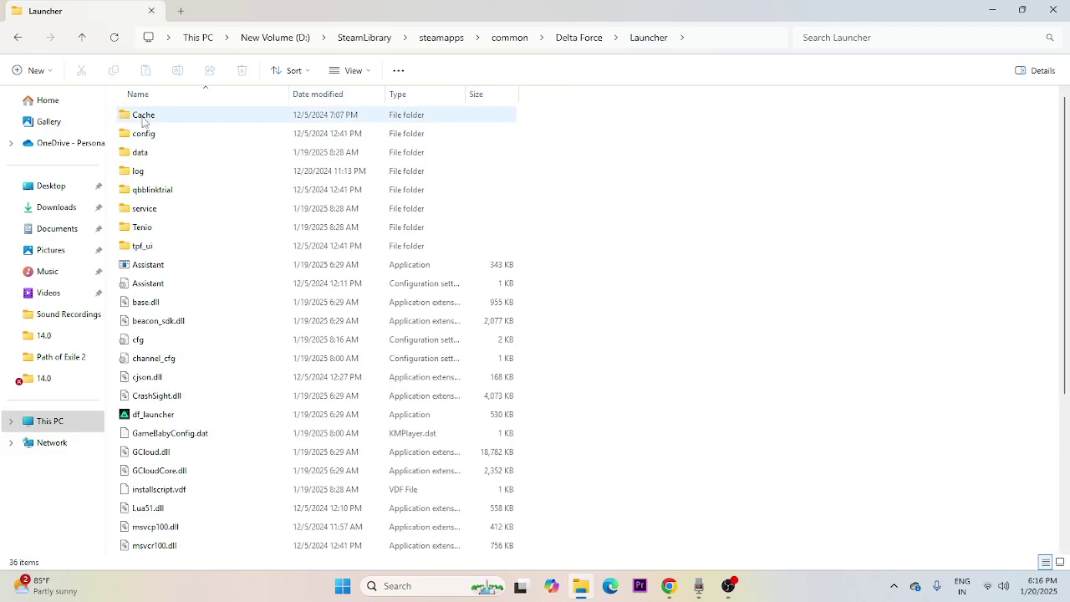
pyautogui.click(174, 415)
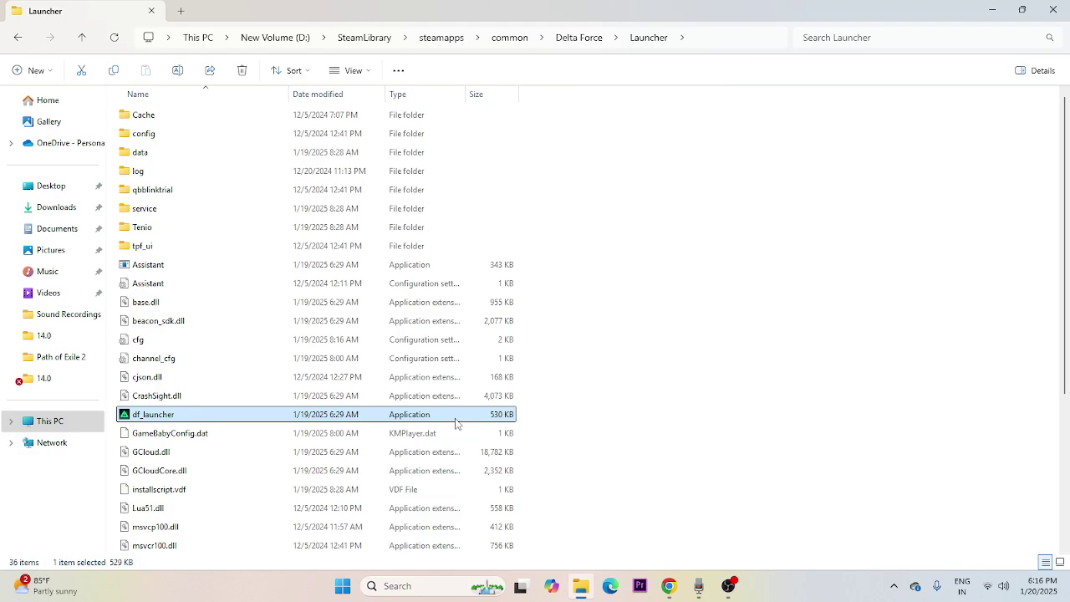
pyautogui.click(720, 400)
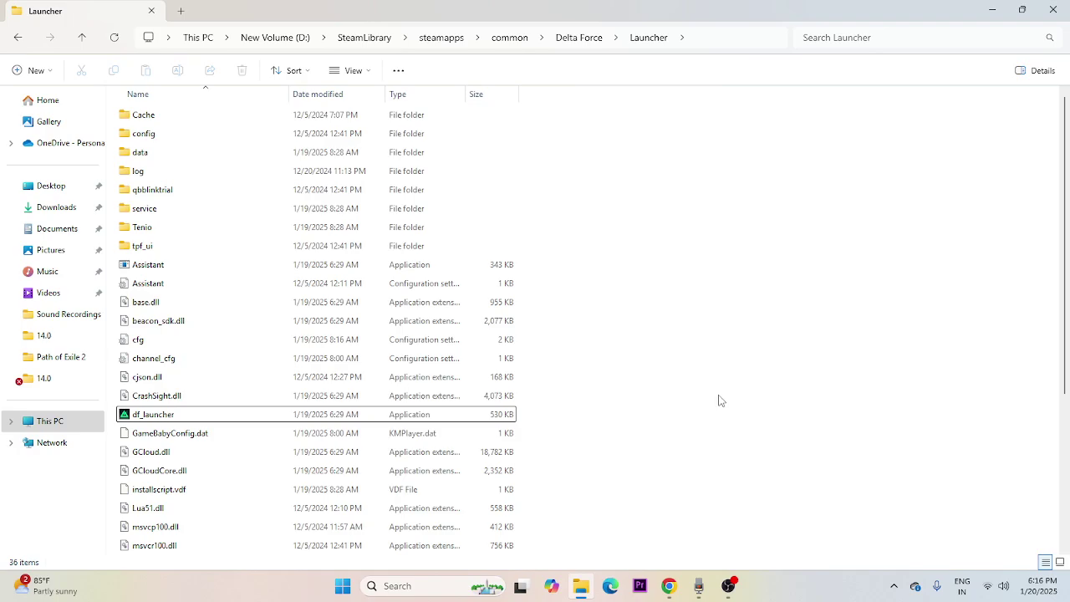
pyautogui.rightClick(442, 421)
pyautogui.click(497, 402)
pyautogui.click(502, 405)
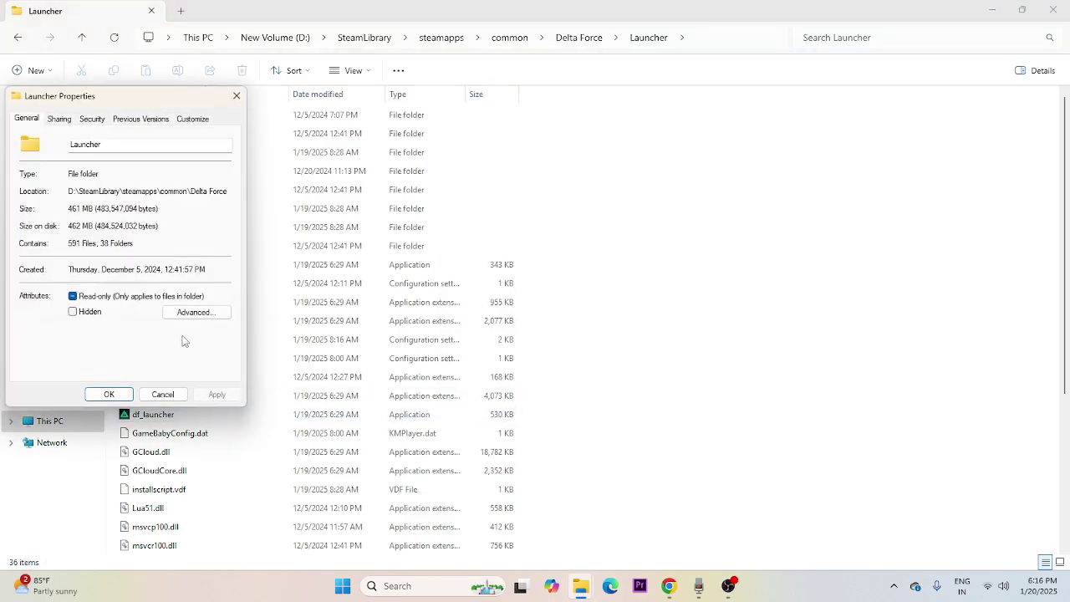
pyautogui.click(236, 95)
# Open the compatibility settings in the properties of the df_launcher application.
pyautogui.click(431, 416)
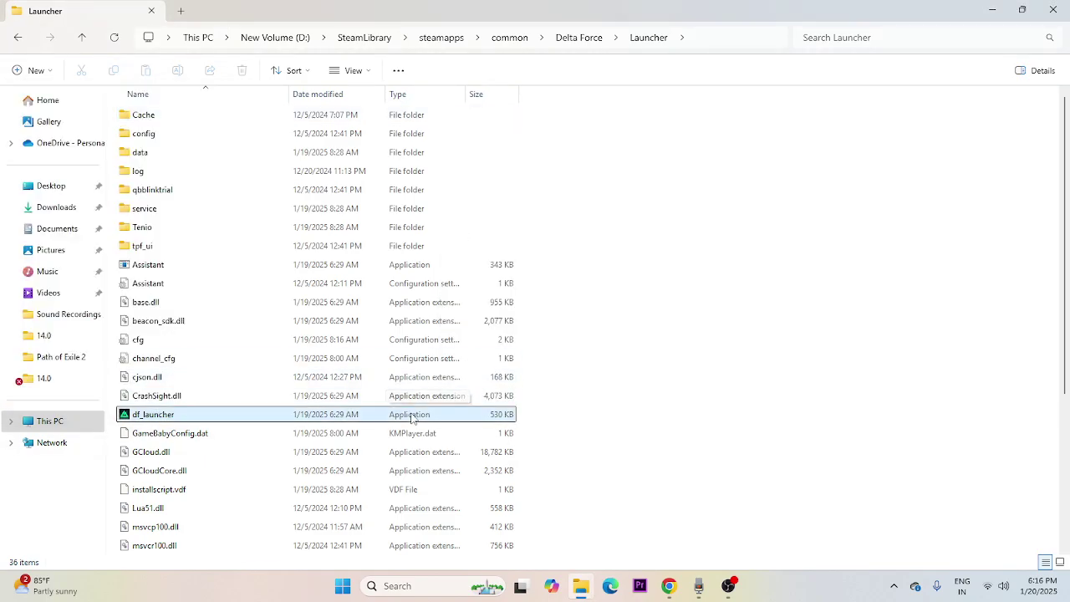
pyautogui.rightClick(431, 415)
pyautogui.click(499, 403)
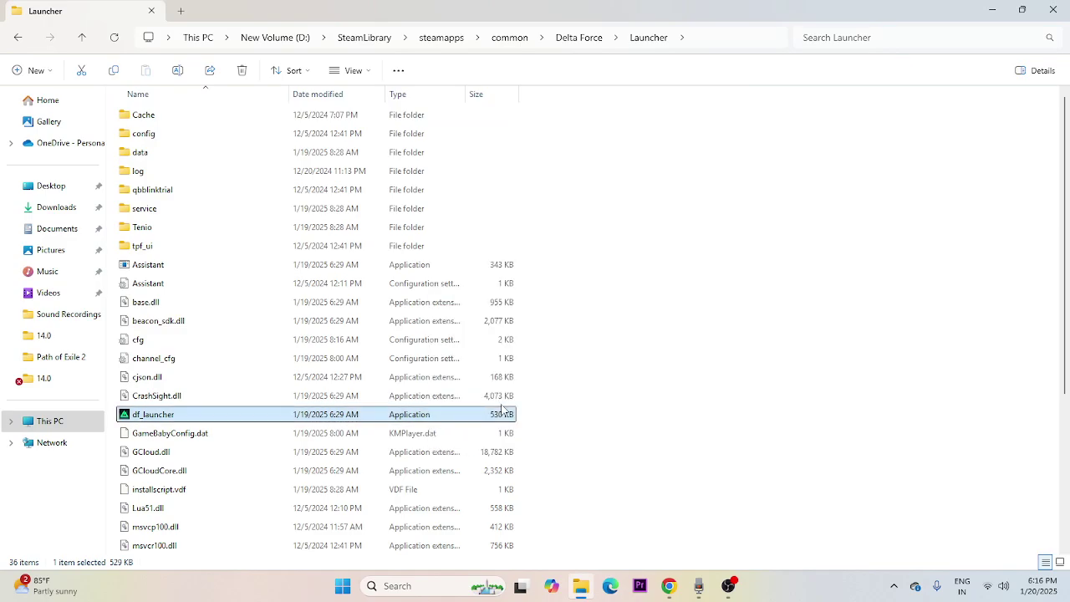
pyautogui.click(502, 406)
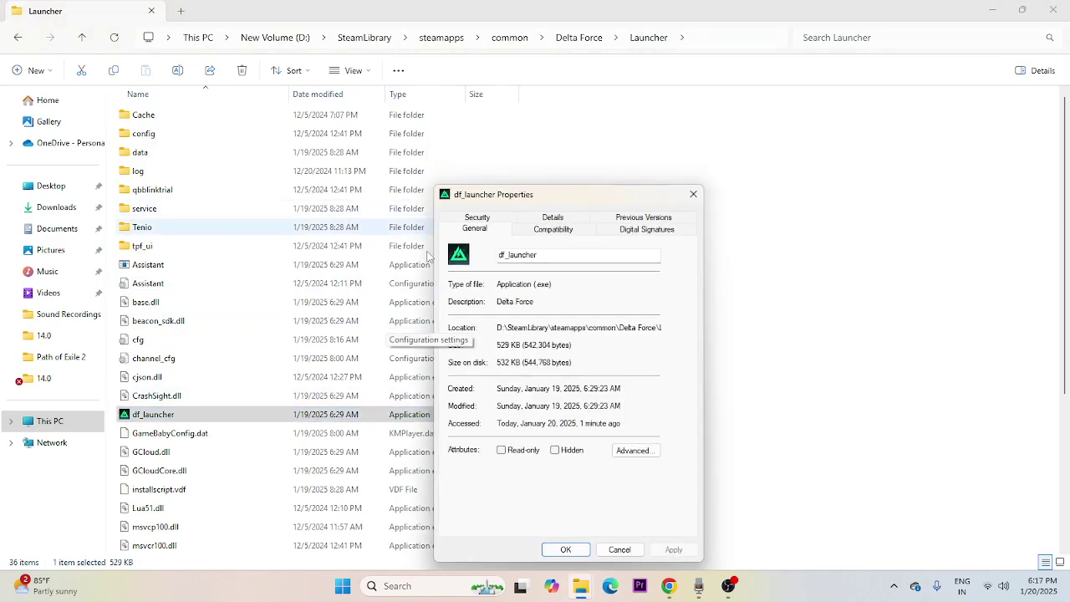
pyautogui.click(539, 234)
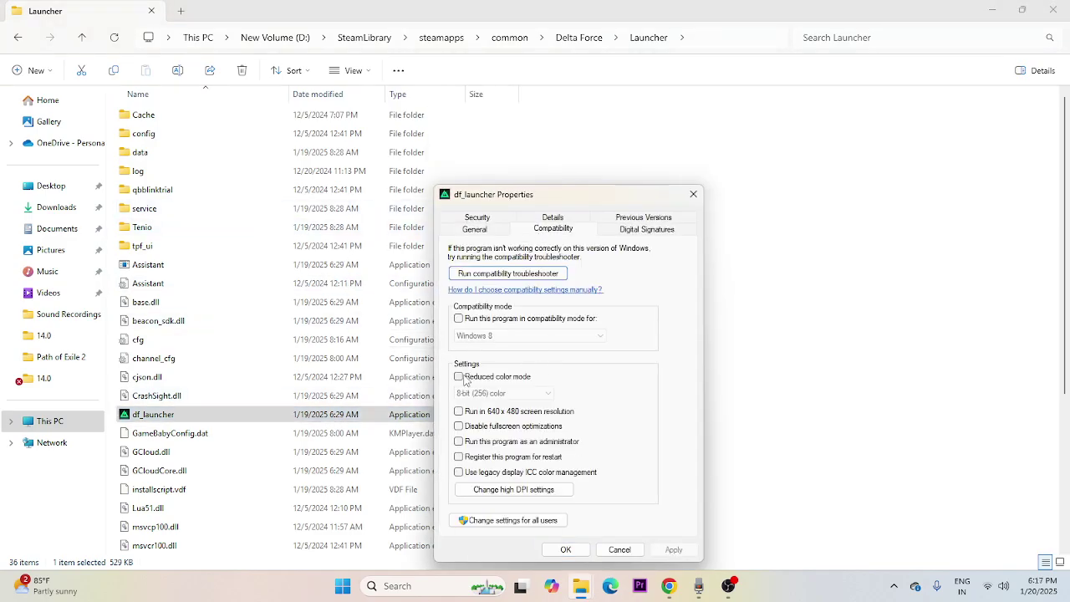
# Enable compatibility mode for df_launcher, choose Windows 7 and apply it.
pyautogui.click(459, 319)
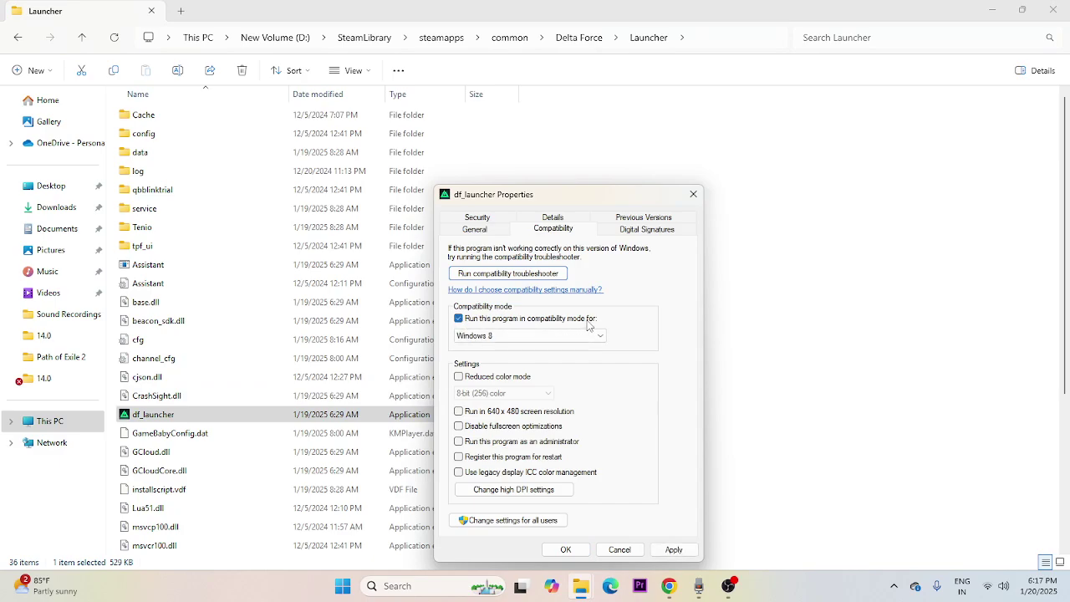
pyautogui.click(506, 336)
pyautogui.click(503, 408)
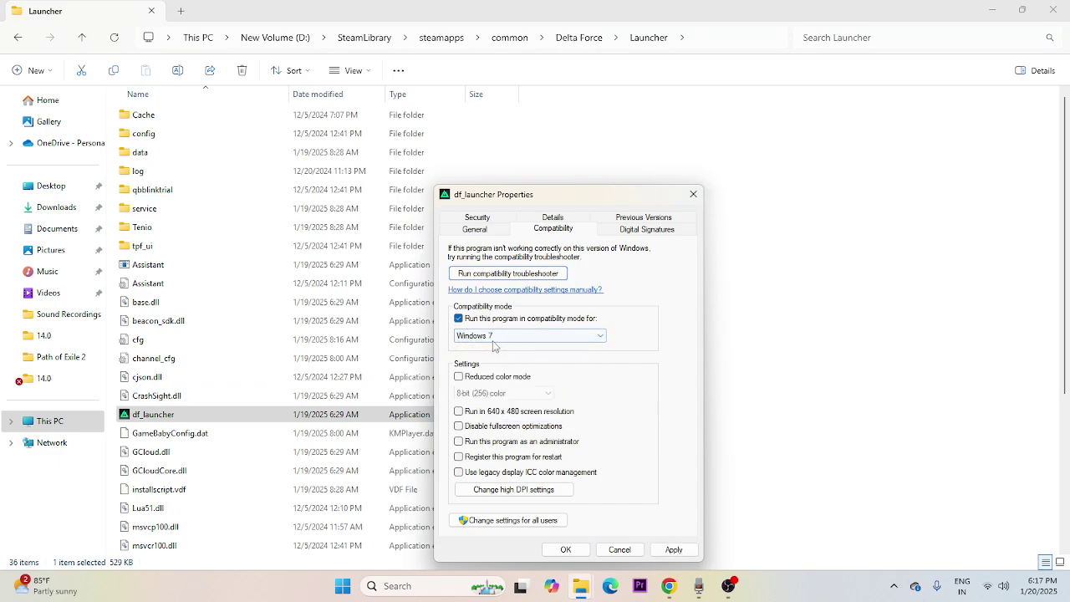
pyautogui.click(674, 549)
# Switch df_launcher's compatibility mode to Windows 8 and apply the change.
pyautogui.click(501, 341)
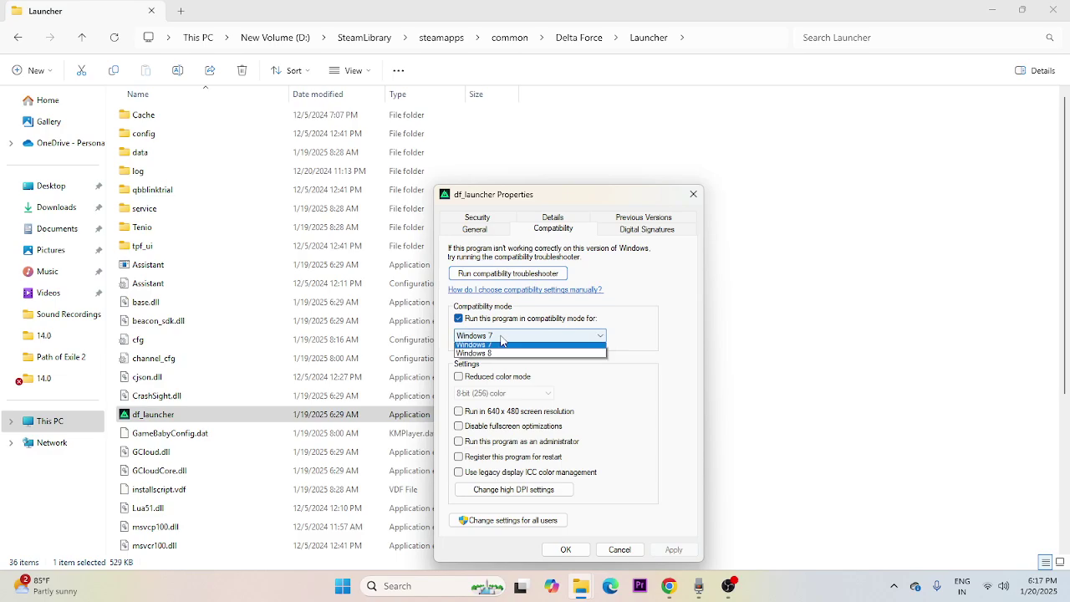
pyautogui.click(503, 419)
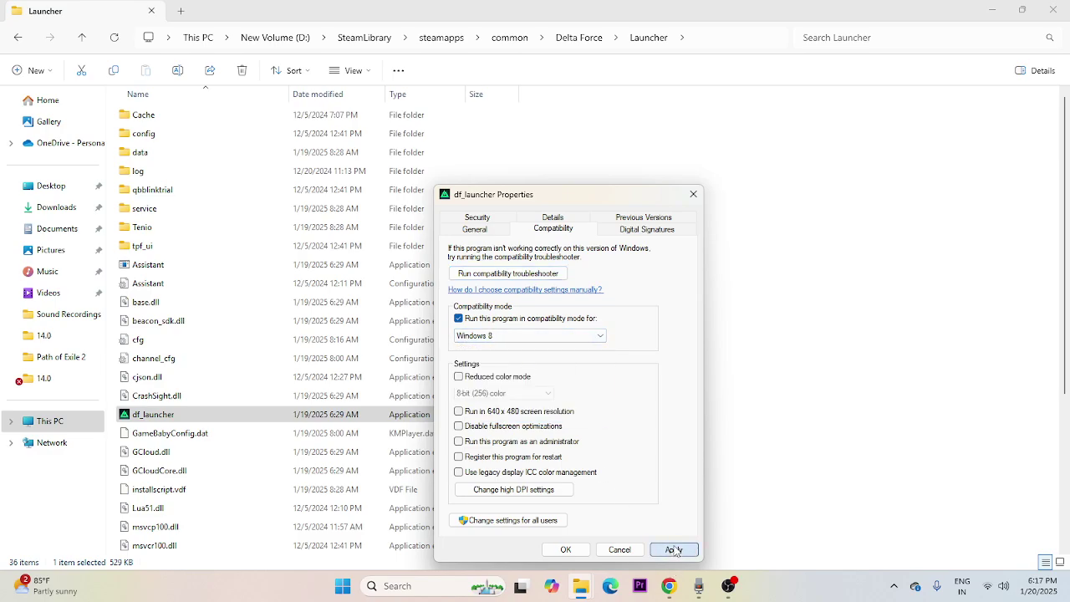
pyautogui.click(674, 550)
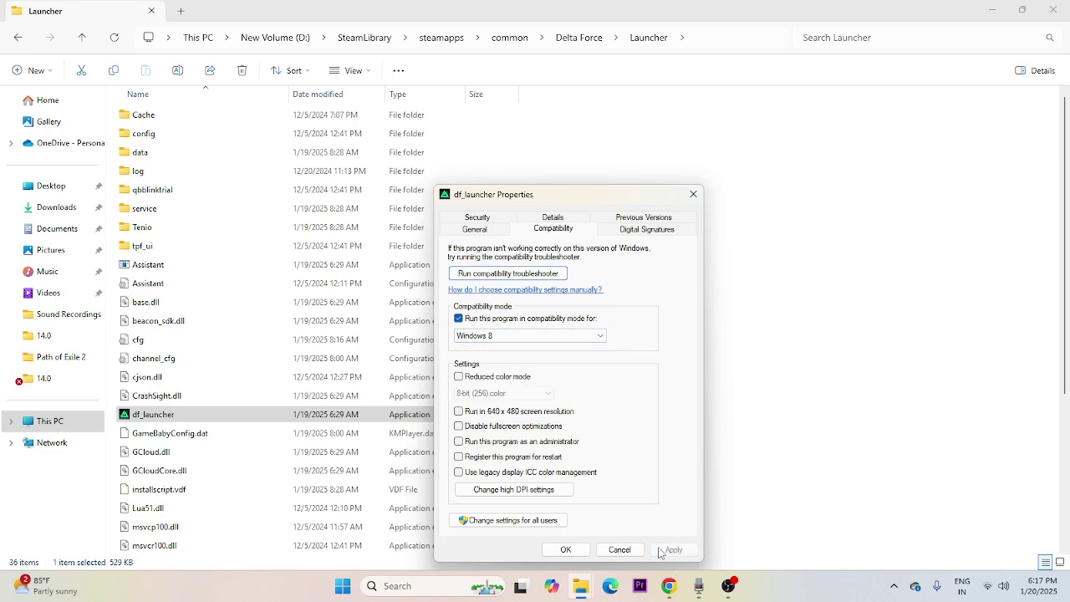
# Set df_launcher to run as an administrator, apply the setting and close its properties.
pyautogui.click(460, 442)
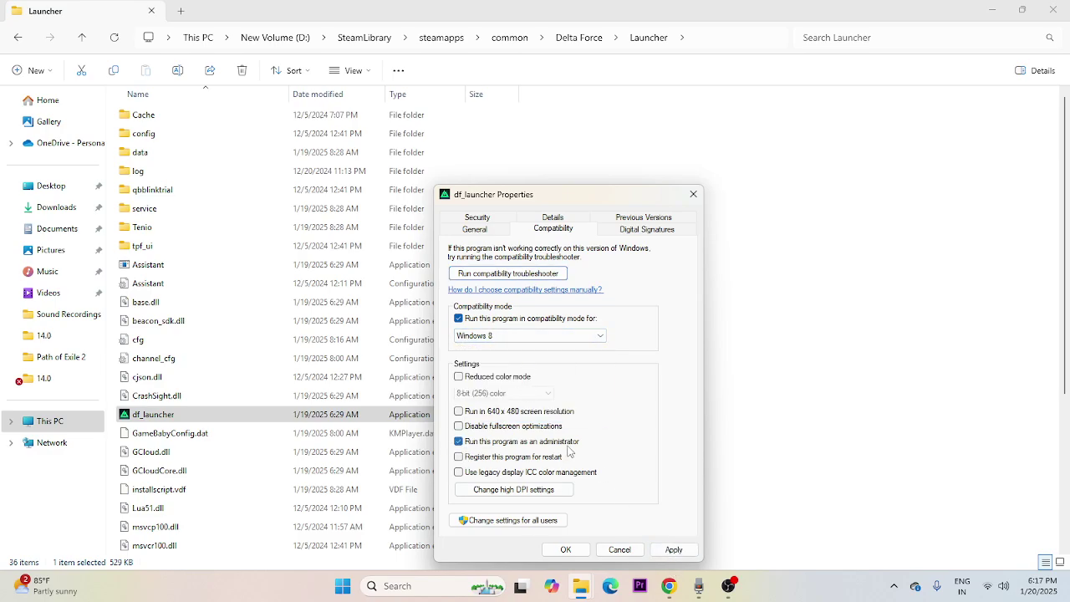
pyautogui.click(674, 549)
pyautogui.click(572, 553)
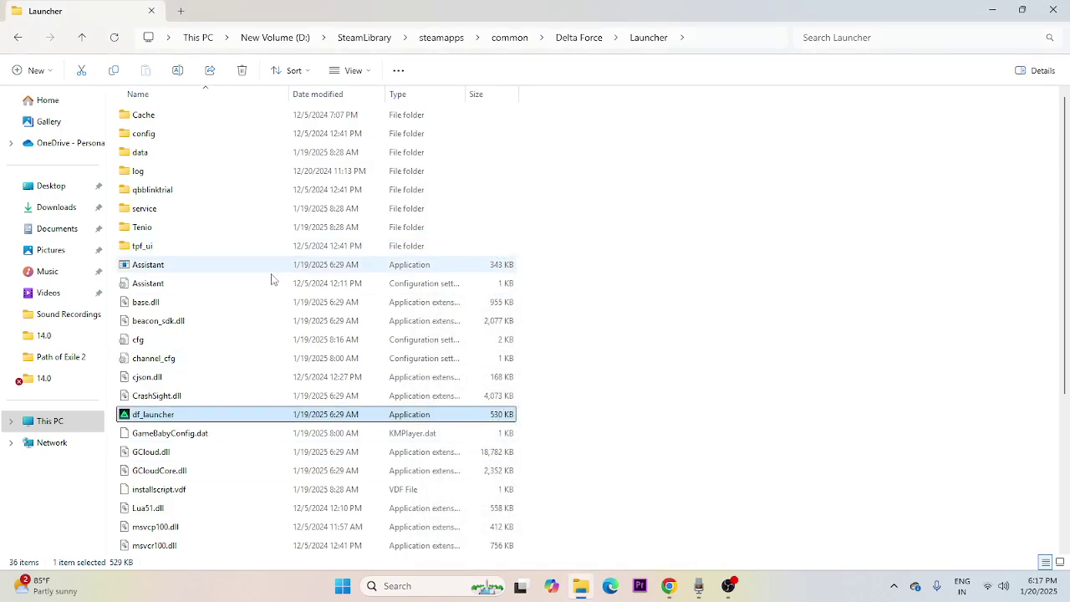
# Close the Launcher folder window and reopen Steam from the desktop.
pyautogui.scroll(-4, 245, 423)
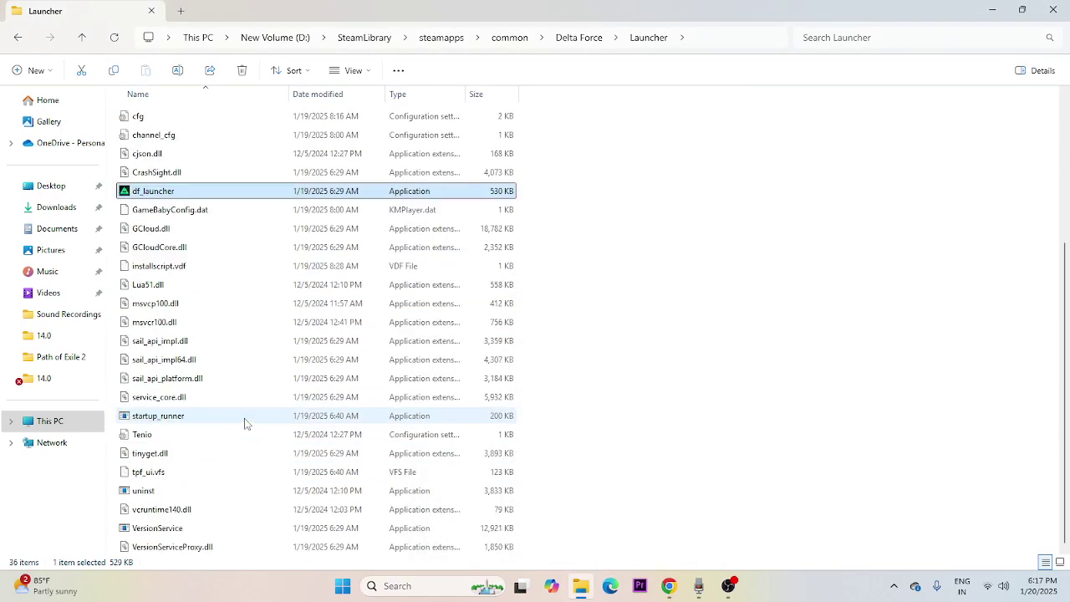
pyautogui.click(1052, 10)
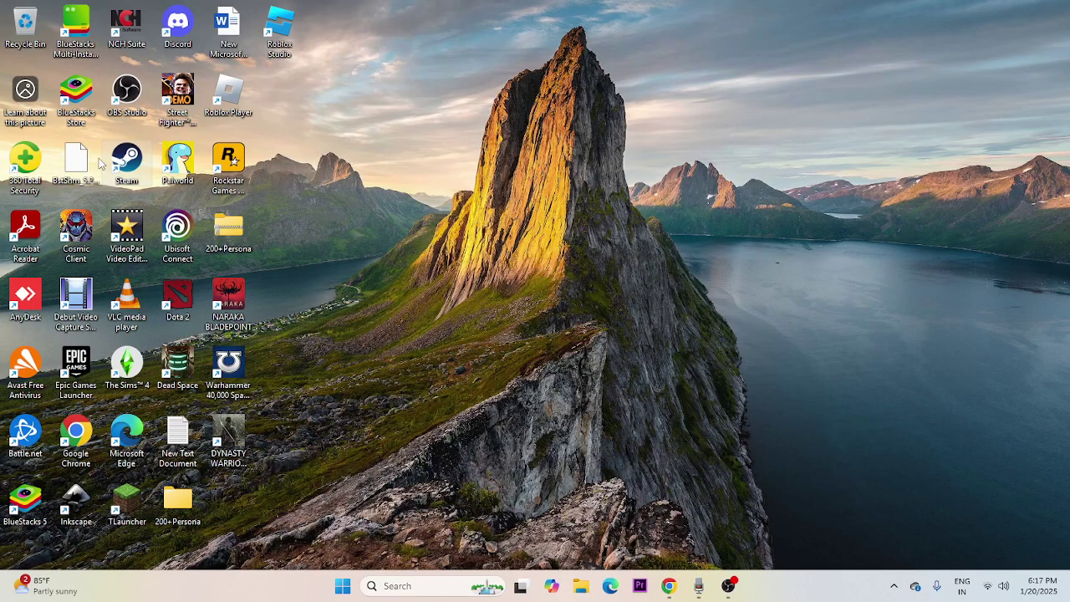
pyautogui.doubleClick(133, 167)
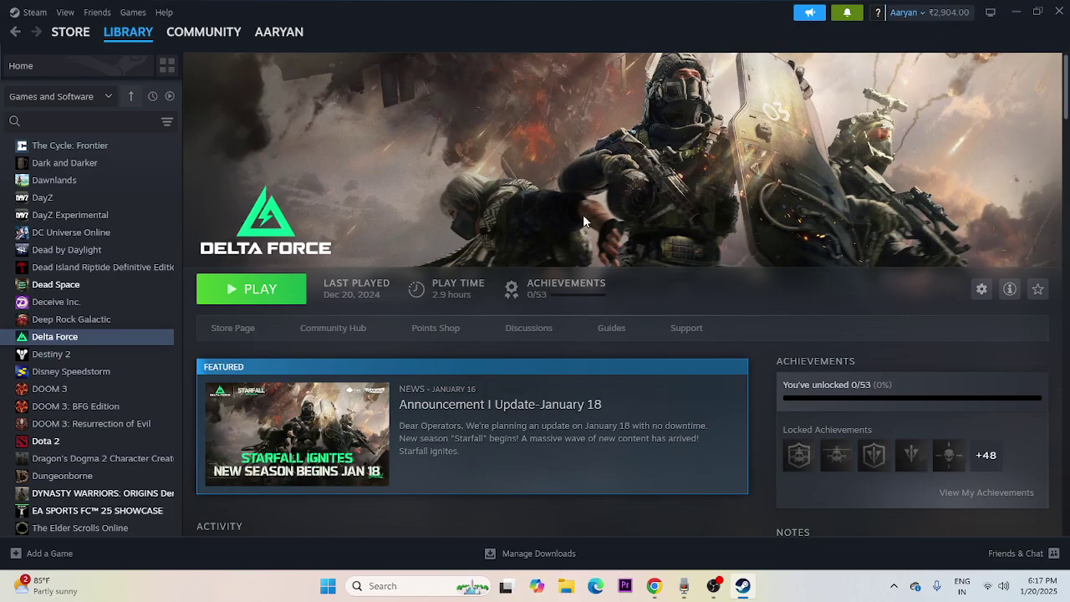
# Look through the My Games folder in Documents for Delta Force data and close File Explorer.
pyautogui.click(566, 595)
pyautogui.click(67, 234)
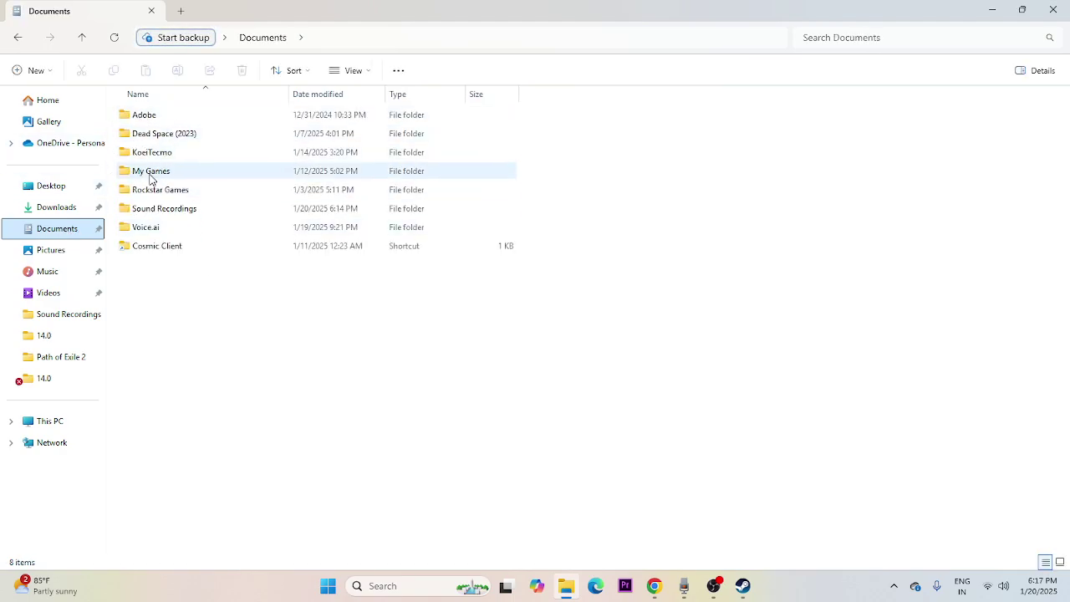
pyautogui.doubleClick(152, 173)
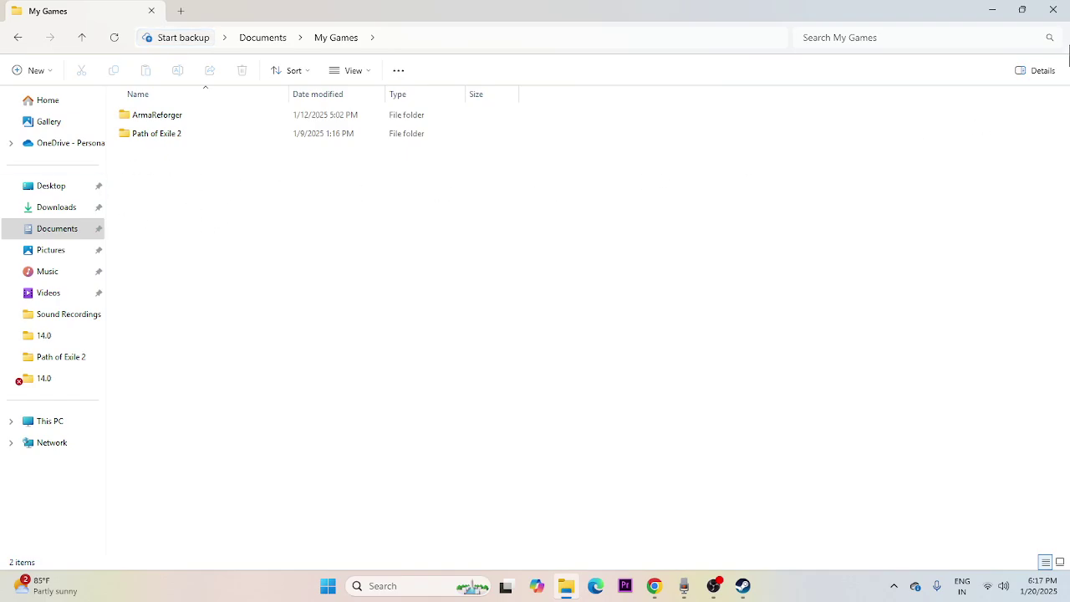
pyautogui.click(1053, 10)
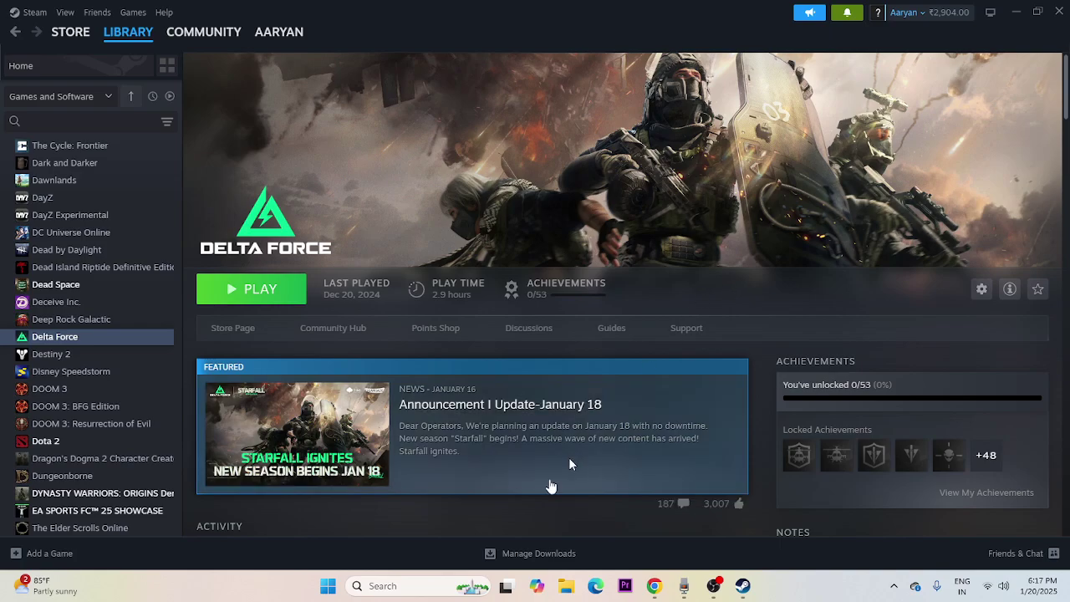
# Open Control Panel and bring up the list of apps allowed through Windows Defender Firewall.
pyautogui.click(411, 589)
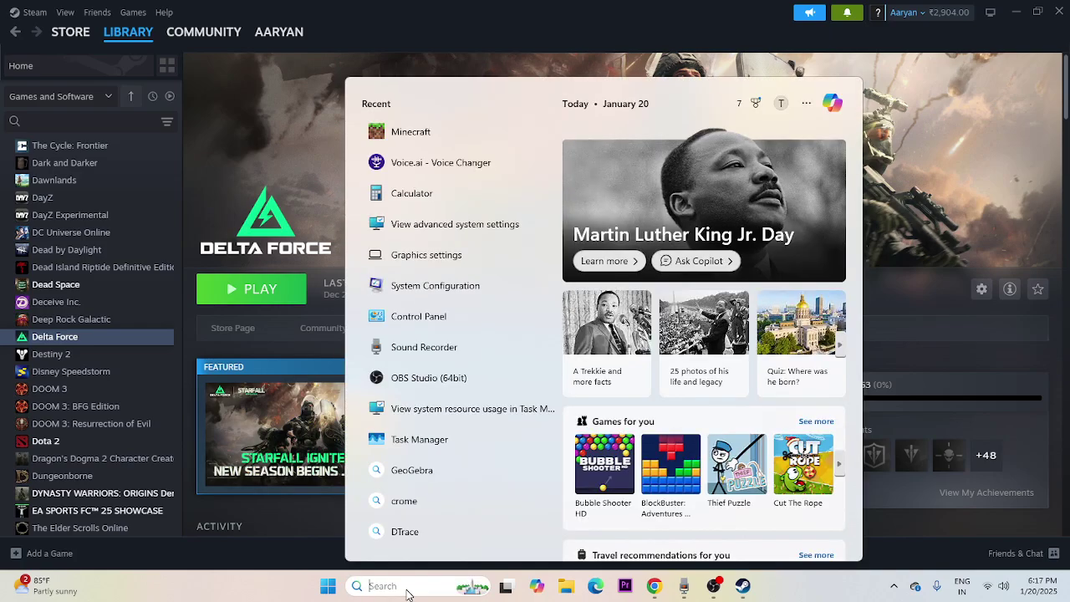
pyautogui.write('control')
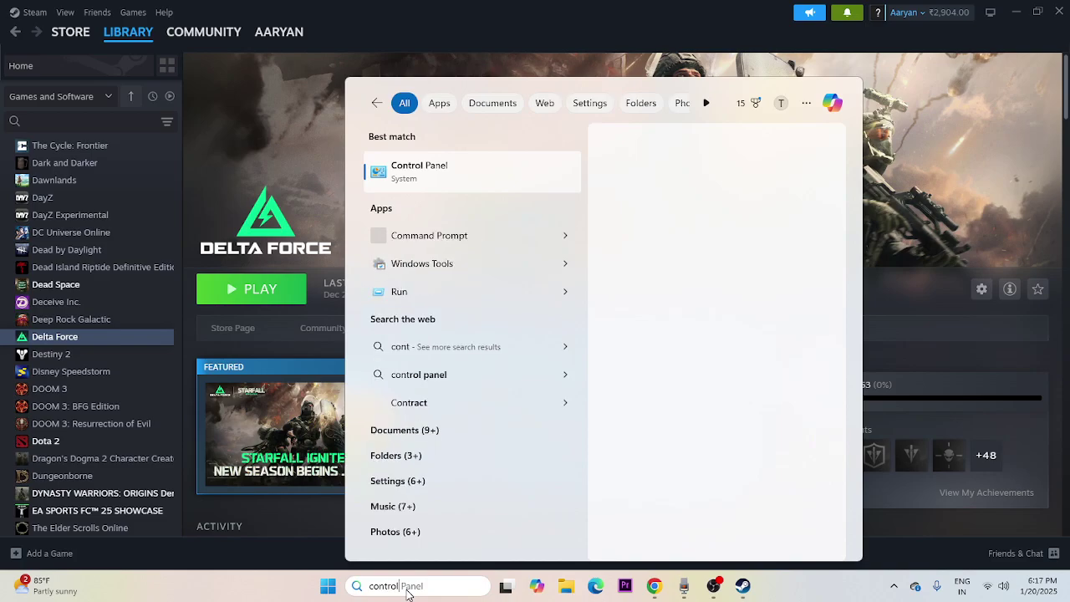
pyautogui.click(462, 181)
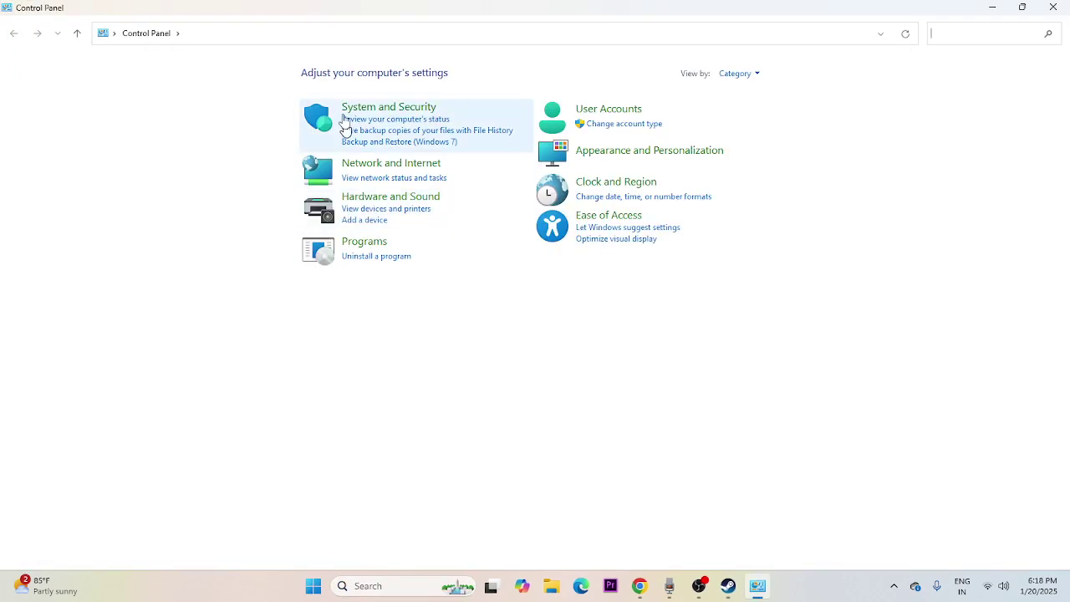
pyautogui.click(362, 110)
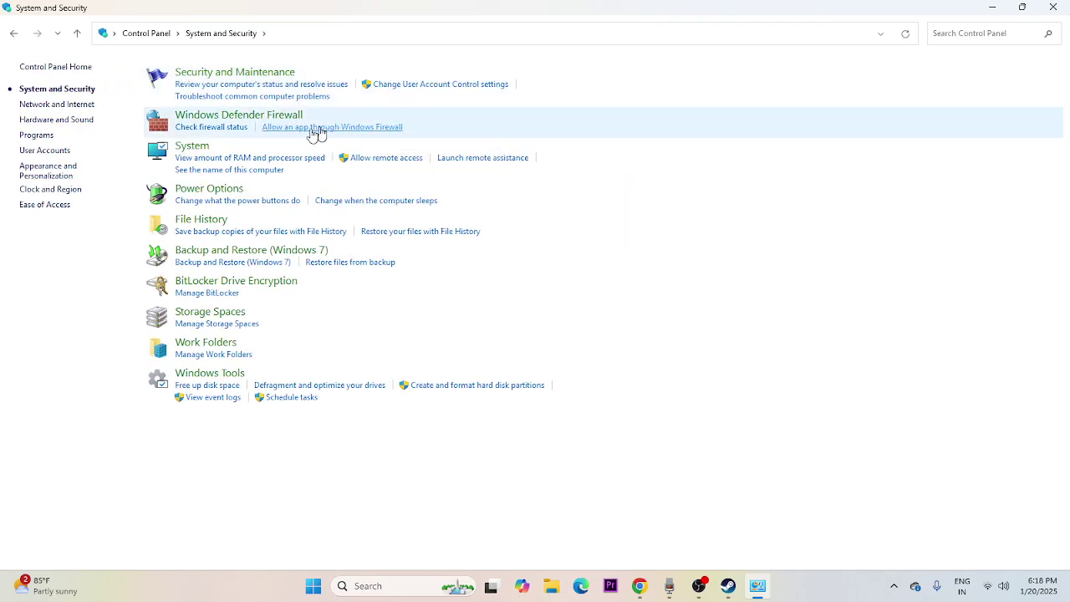
pyautogui.click(241, 115)
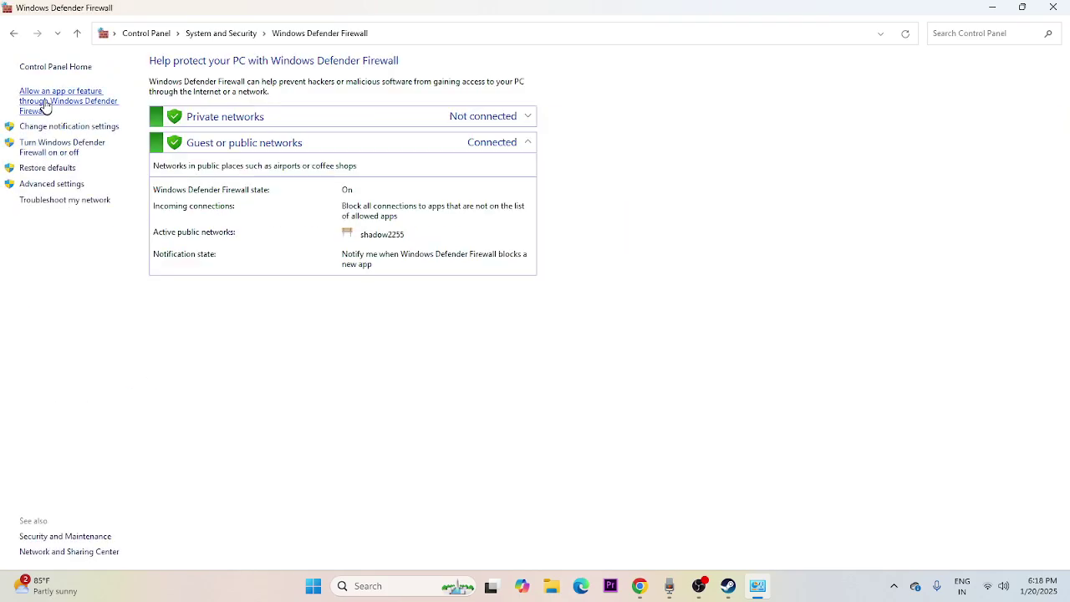
pyautogui.click(48, 104)
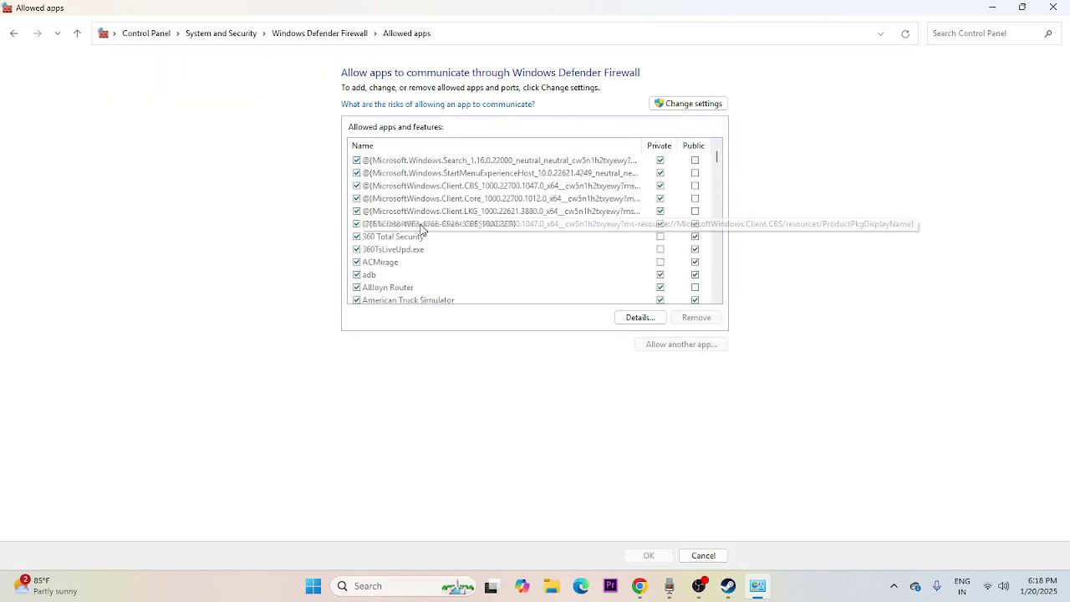
# Find Delta Force among the allowed firewall apps, check its private and public access, and close Control Panel.
pyautogui.scroll(-7, 421, 230)
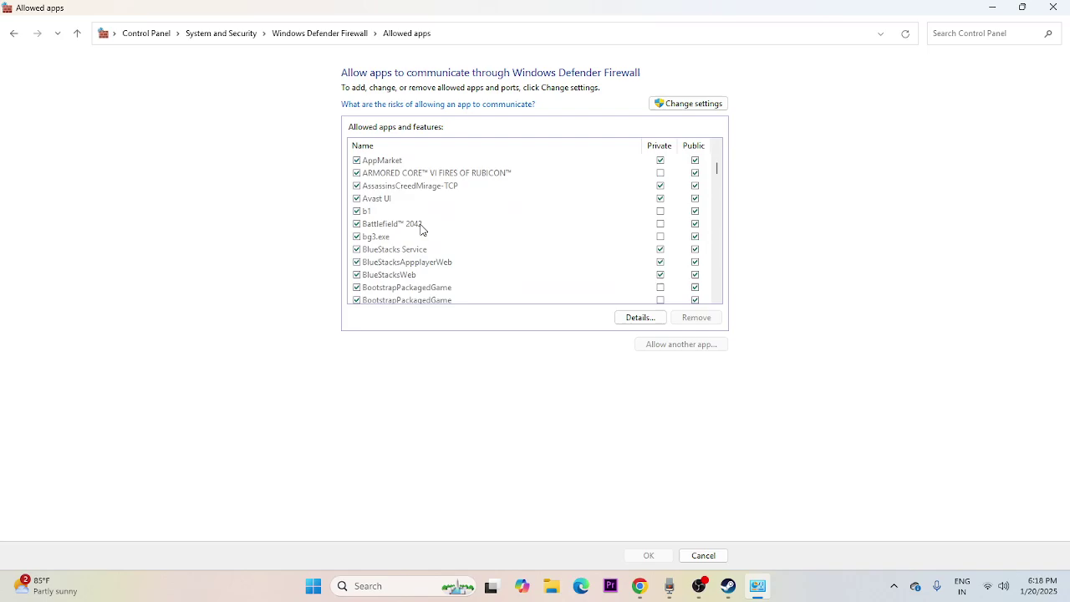
pyautogui.scroll(-12, 421, 229)
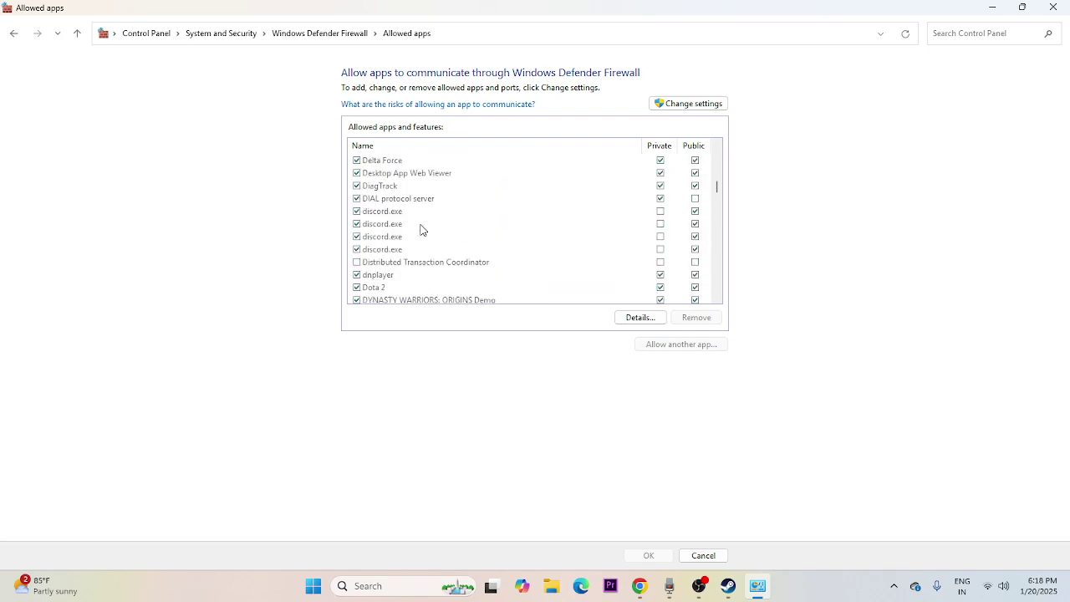
pyautogui.scroll(1, 421, 229)
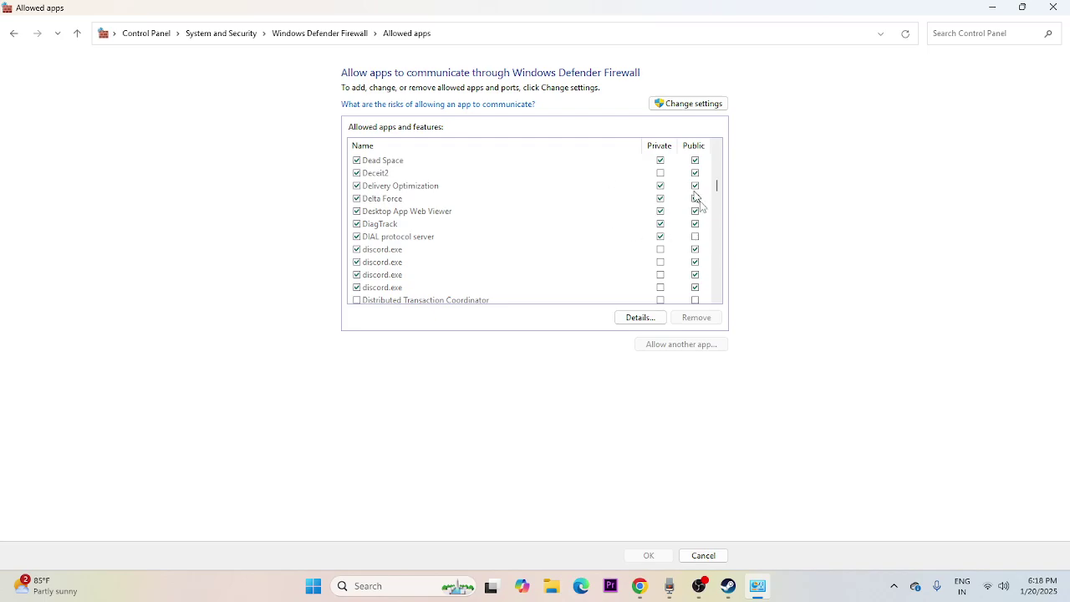
pyautogui.click(1052, 7)
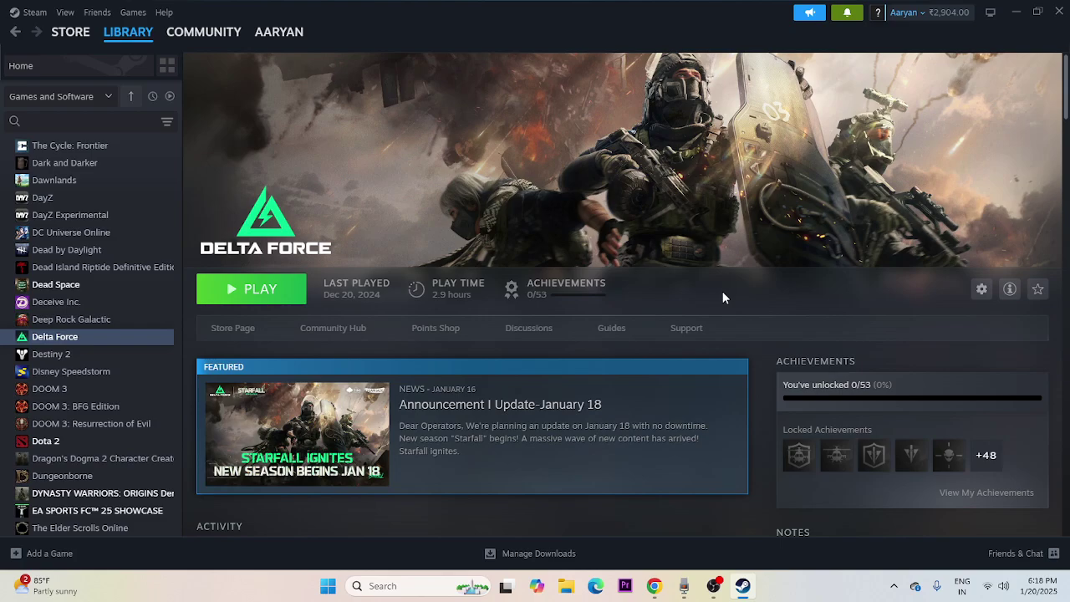
# In System Configuration, disable all services, hide the Microsoft ones, apply the change and dismiss the restart prompt.
pyautogui.click(373, 585)
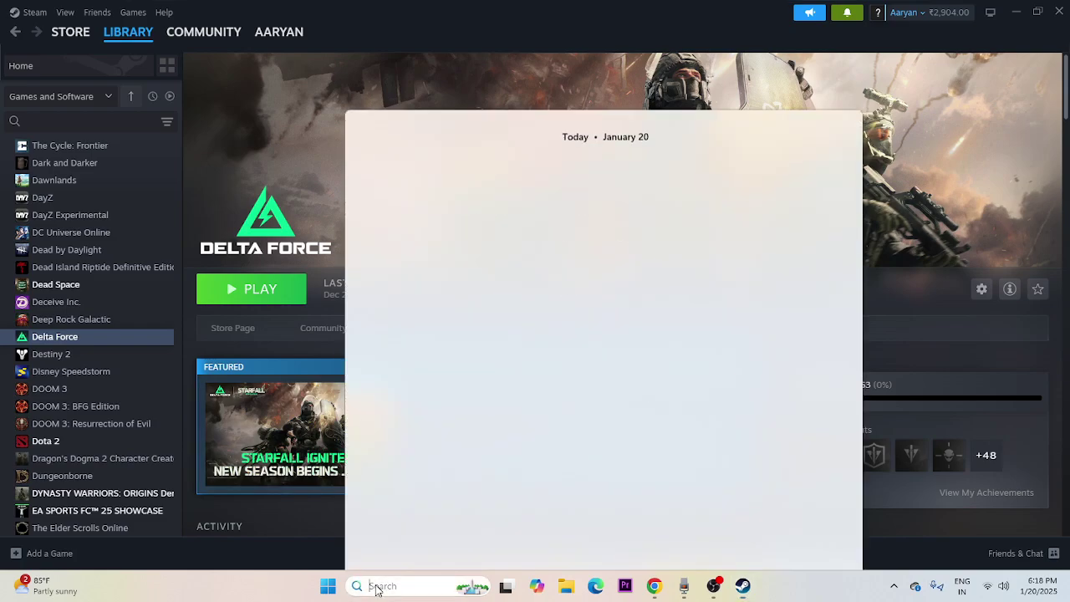
pyautogui.write('system')
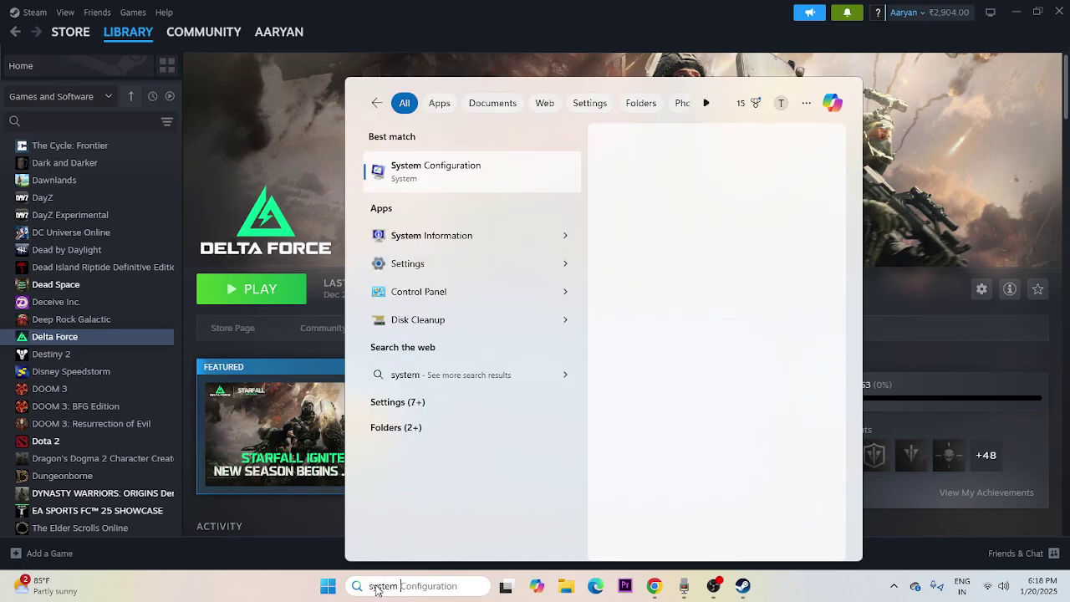
pyautogui.click(470, 170)
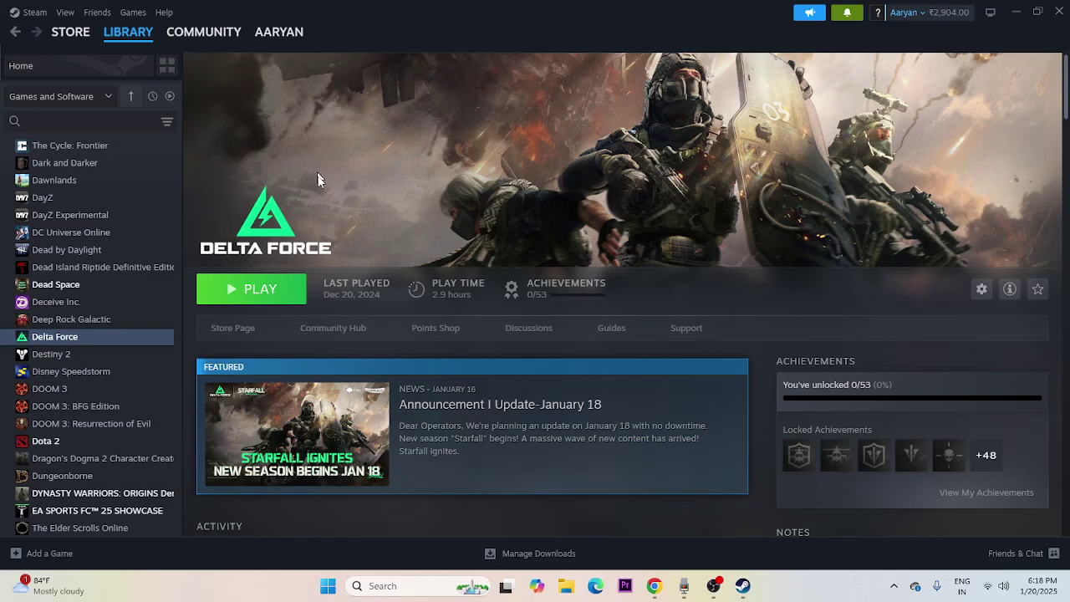
pyautogui.click(428, 187)
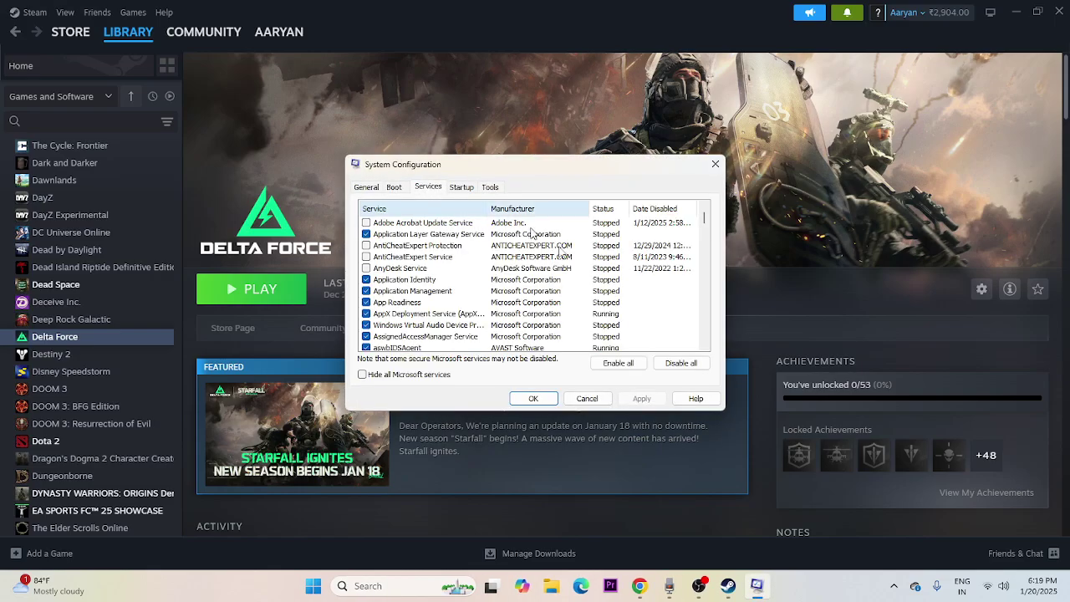
pyautogui.click(680, 363)
pyautogui.click(362, 375)
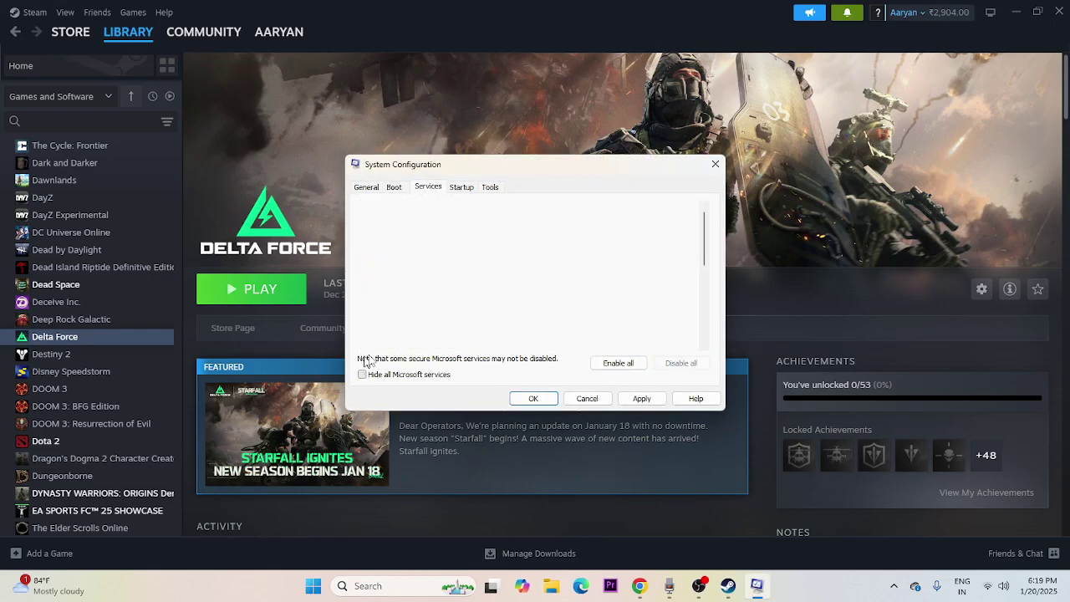
pyautogui.click(640, 399)
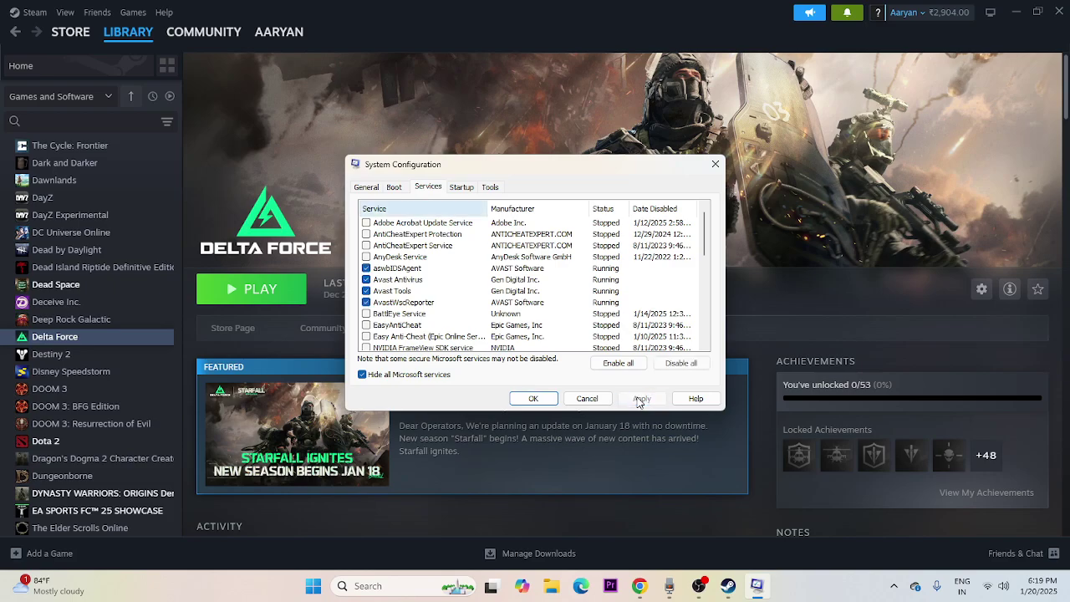
pyautogui.click(533, 400)
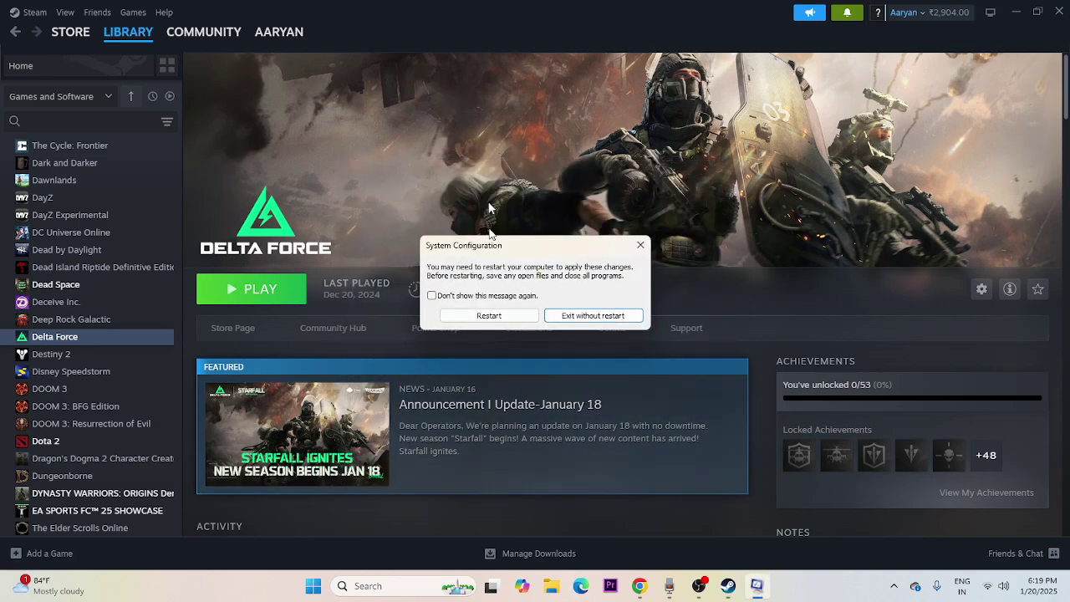
pyautogui.click(641, 245)
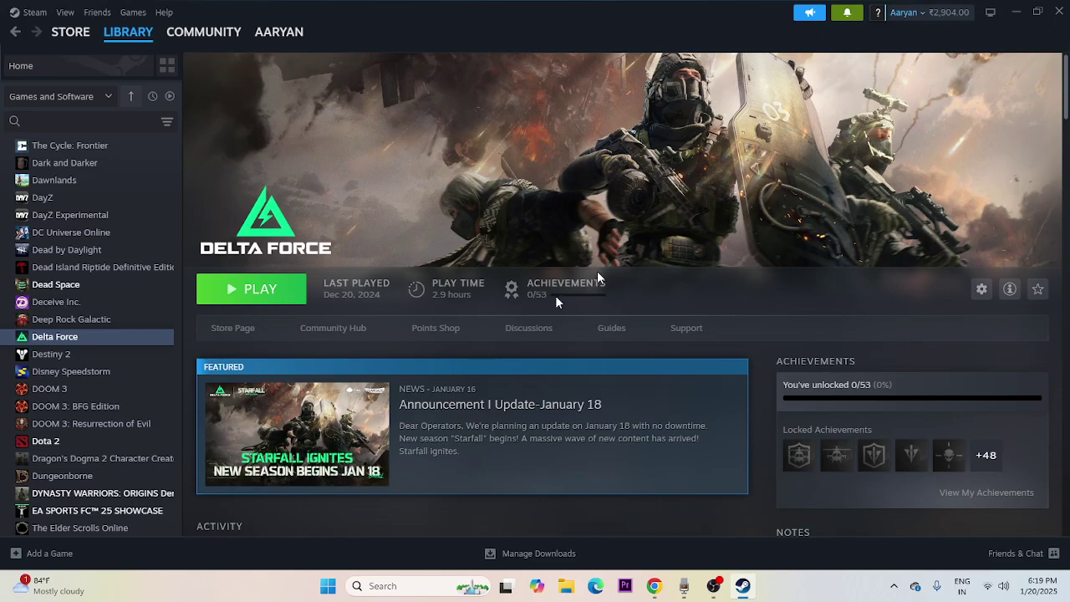
# Turn off the Steam Overlay while in-game in Delta Force's properties.
pyautogui.rightClick(65, 342)
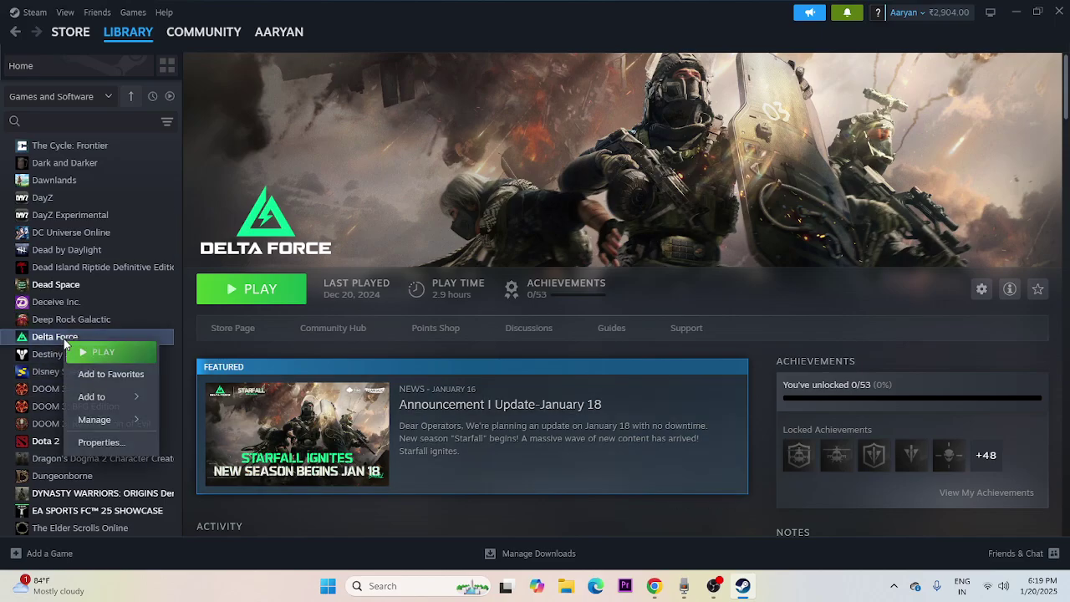
pyautogui.click(104, 443)
pyautogui.moveTo(654, 122); pyautogui.dragTo(777, 151)
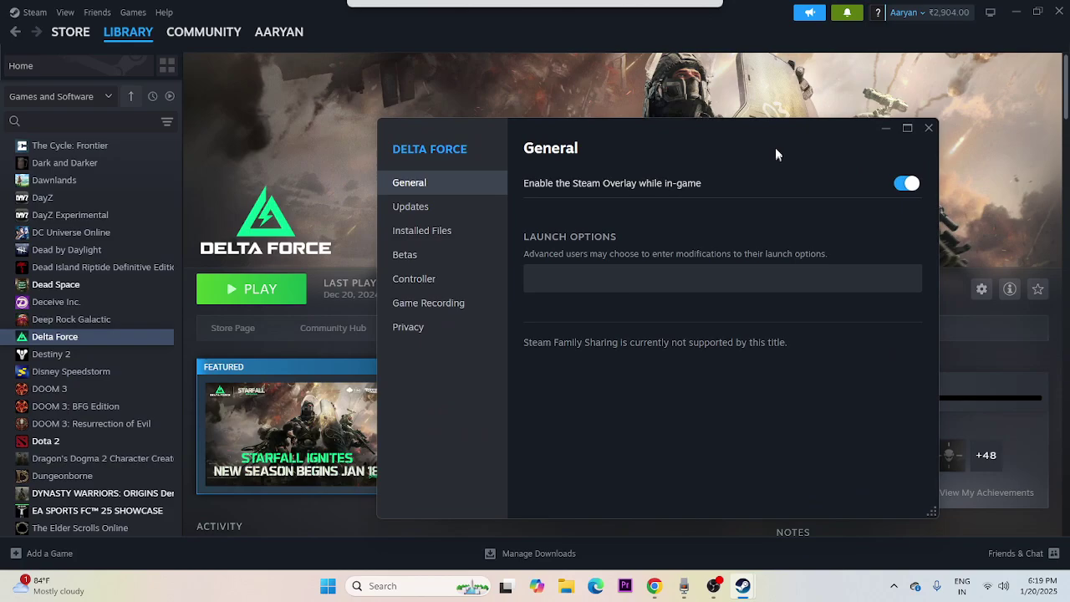
pyautogui.click(907, 181)
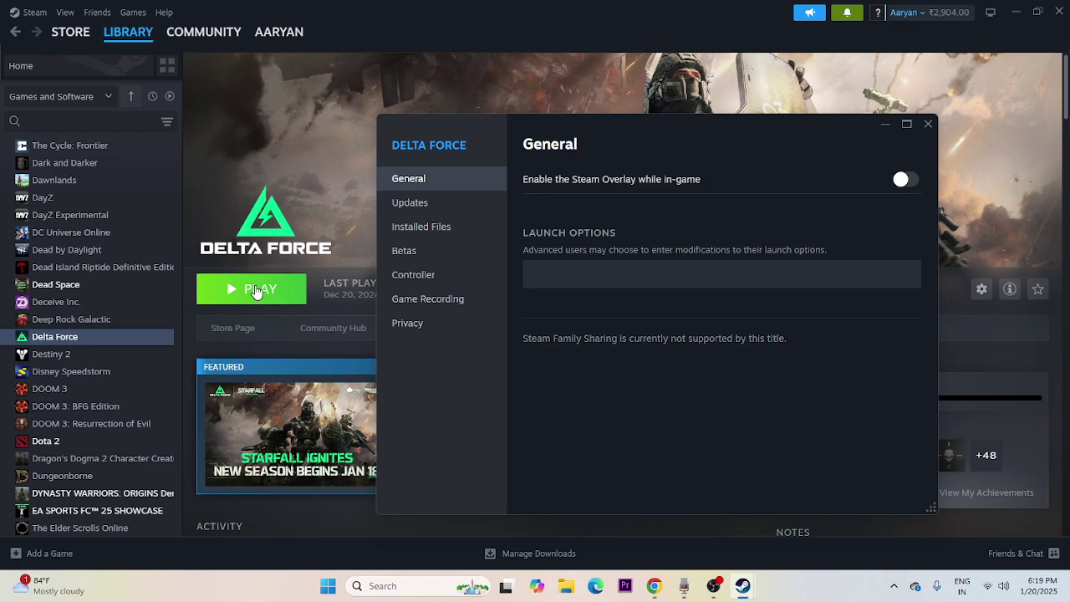
# Try the launch option -d3d11 for Delta Force, clear it and close the game's properties.
pyautogui.click(577, 277)
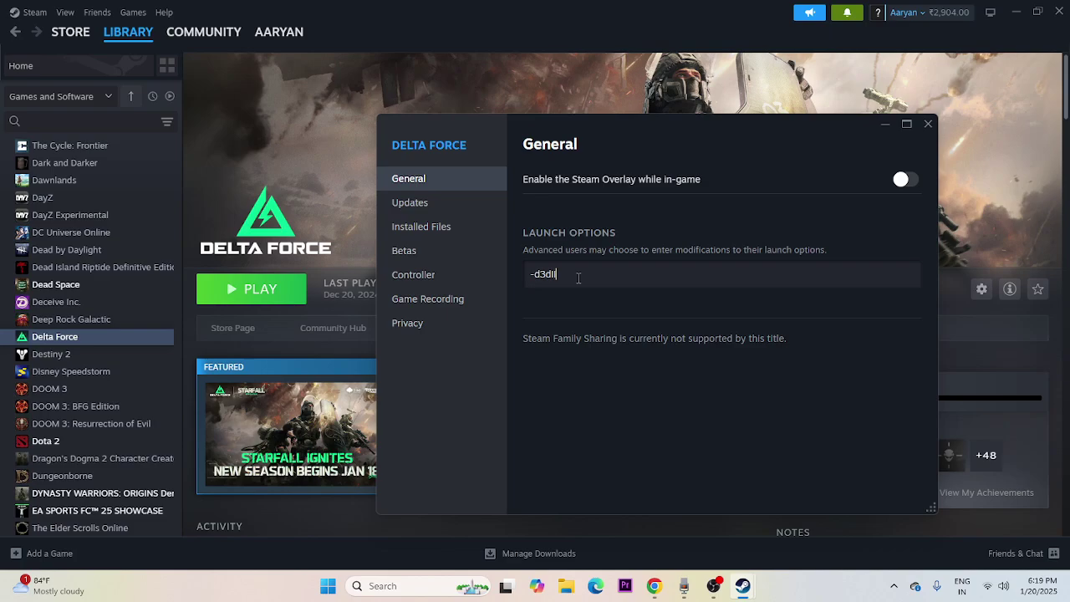
pyautogui.moveTo(585, 276); pyautogui.dragTo(512, 278)
pyautogui.press('BackSpace')
pyautogui.click(929, 124)
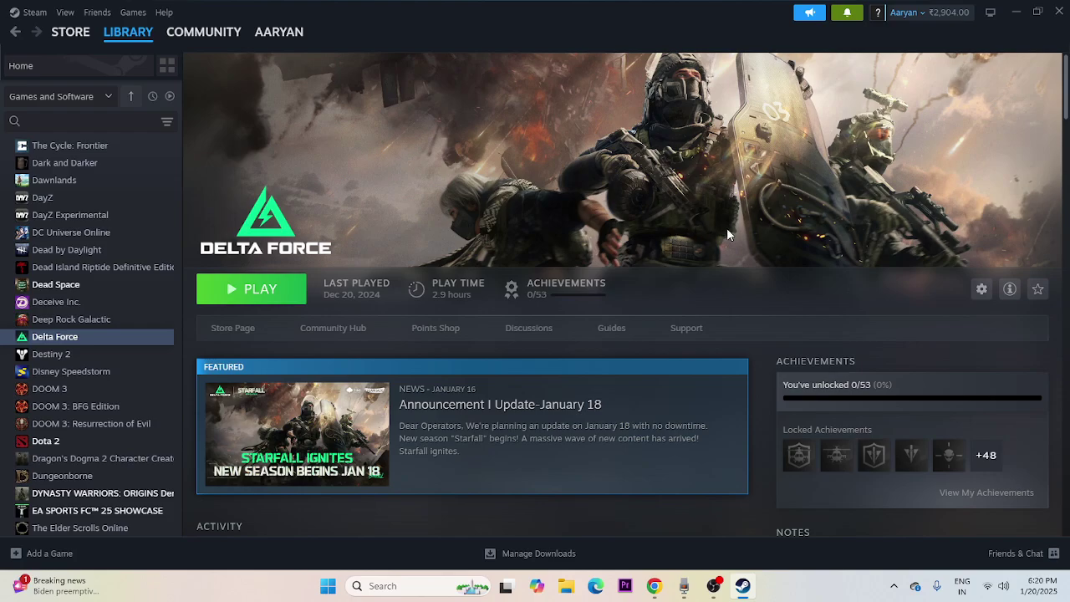
# Open Task Manager at full size and end the Discord background task.
pyautogui.rightClick(327, 588)
pyautogui.click(330, 428)
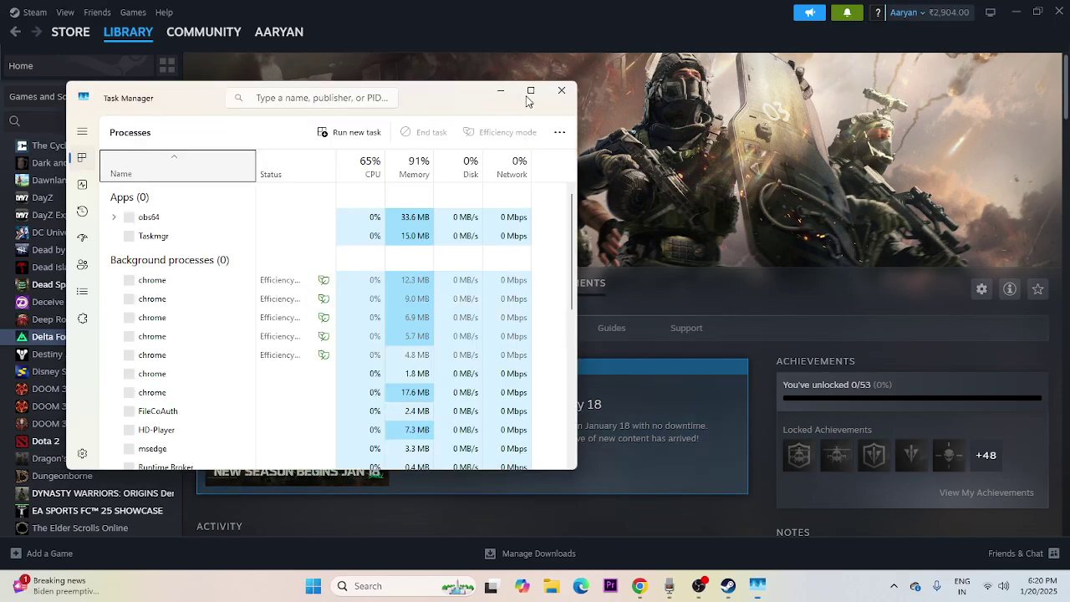
pyautogui.click(529, 94)
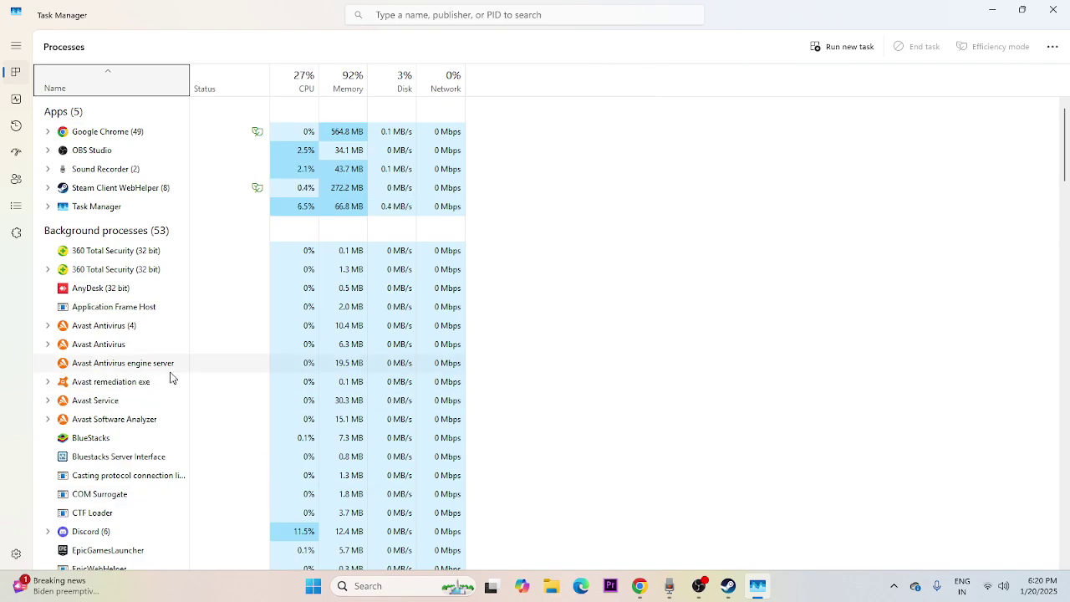
pyautogui.scroll(-2, 167, 385)
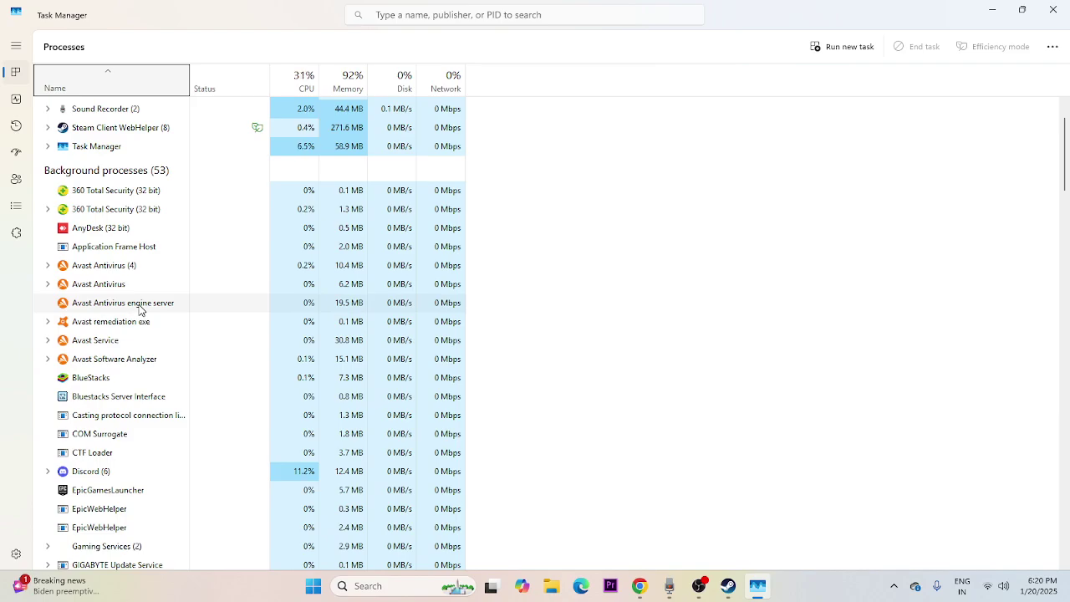
pyautogui.click(111, 474)
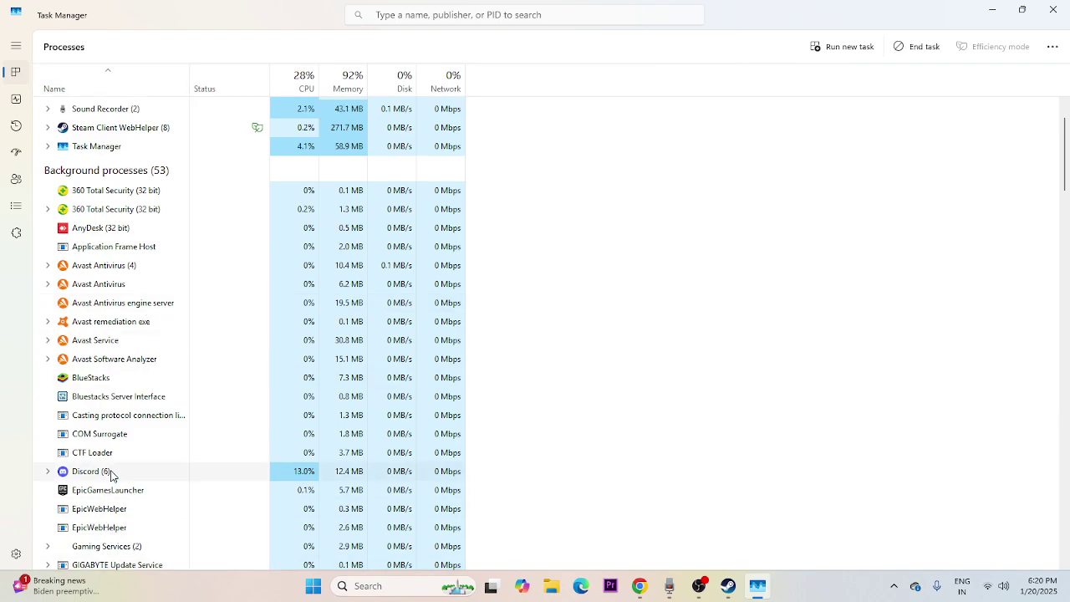
pyautogui.rightClick(110, 474)
pyautogui.click(171, 319)
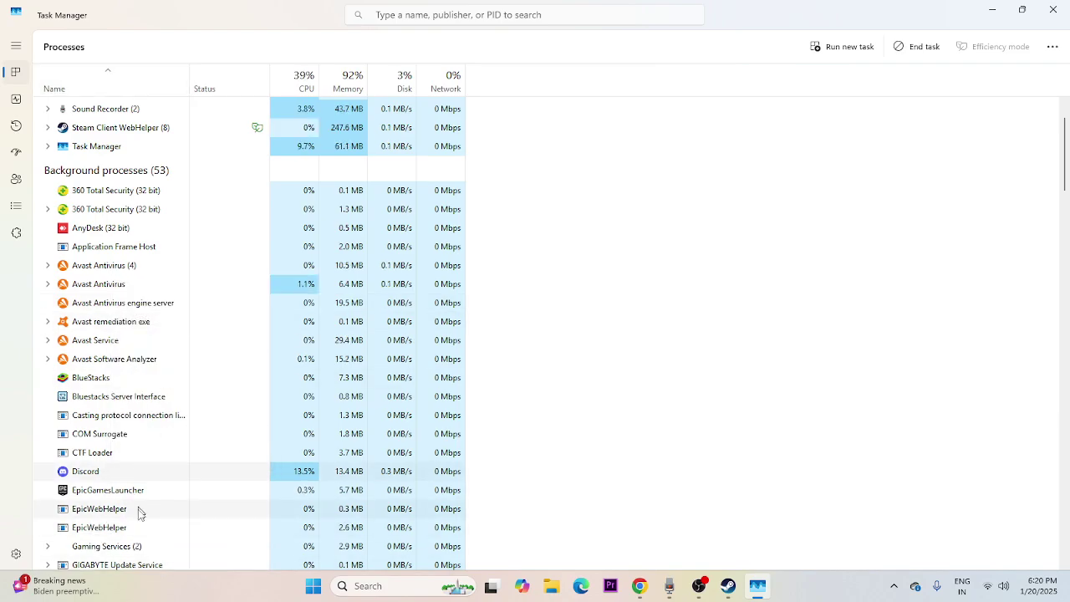
# End the EpicGamesLauncher background task and dismiss Task Manager.
pyautogui.rightClick(131, 471)
pyautogui.click(178, 336)
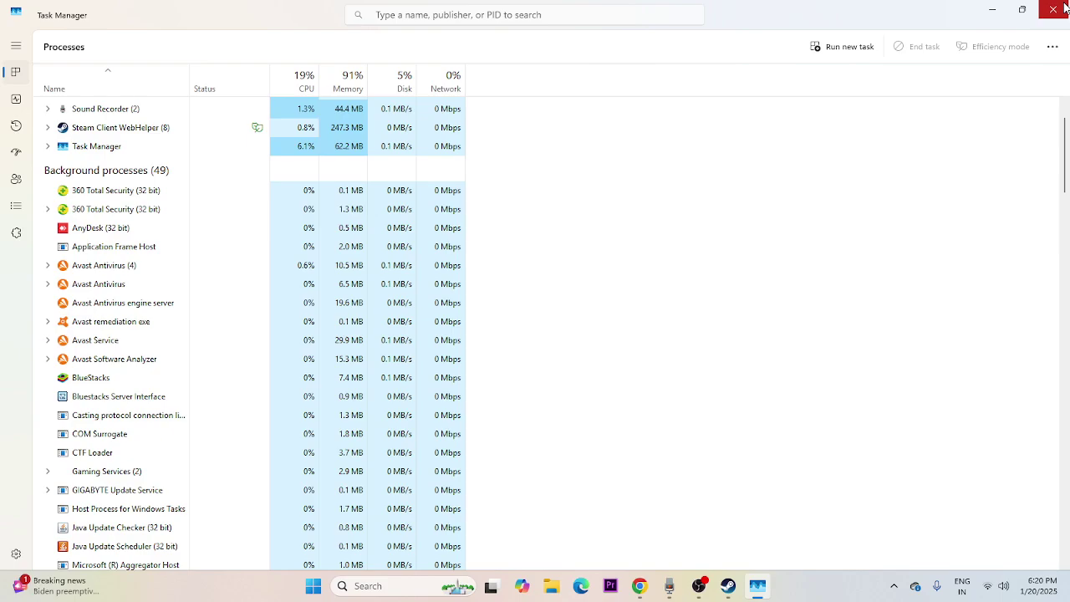
pyautogui.click(992, 11)
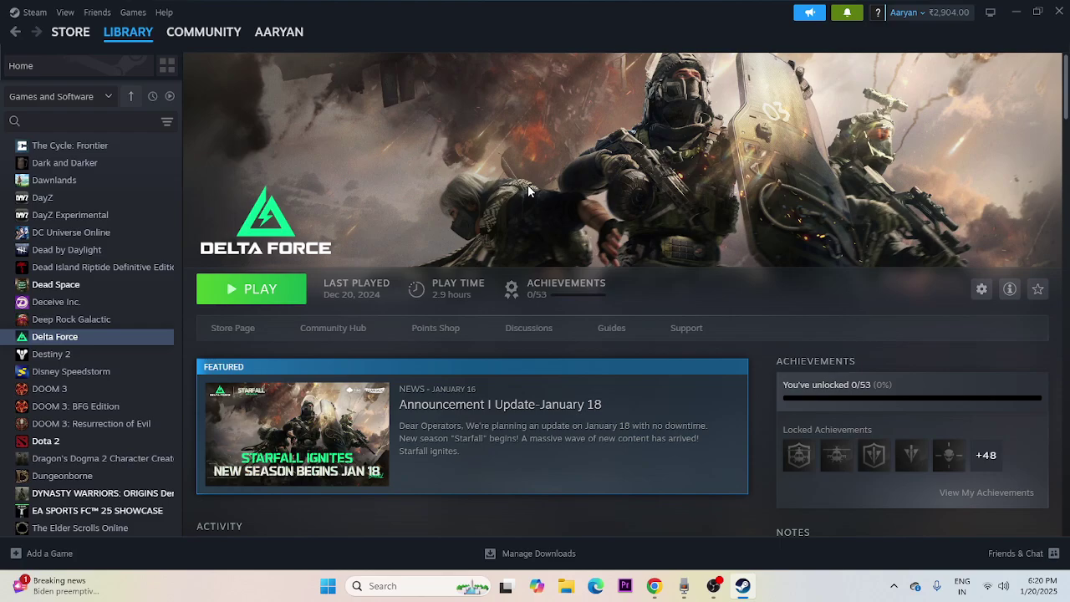
# Search Windows for the Graphics settings and open them.
pyautogui.click(383, 585)
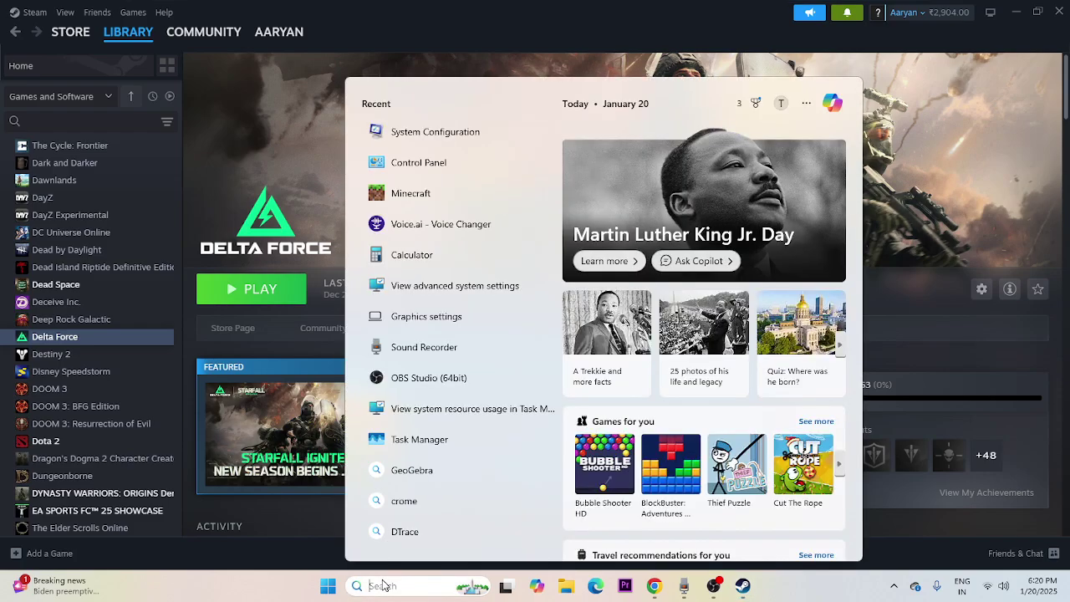
pyautogui.write('gra')
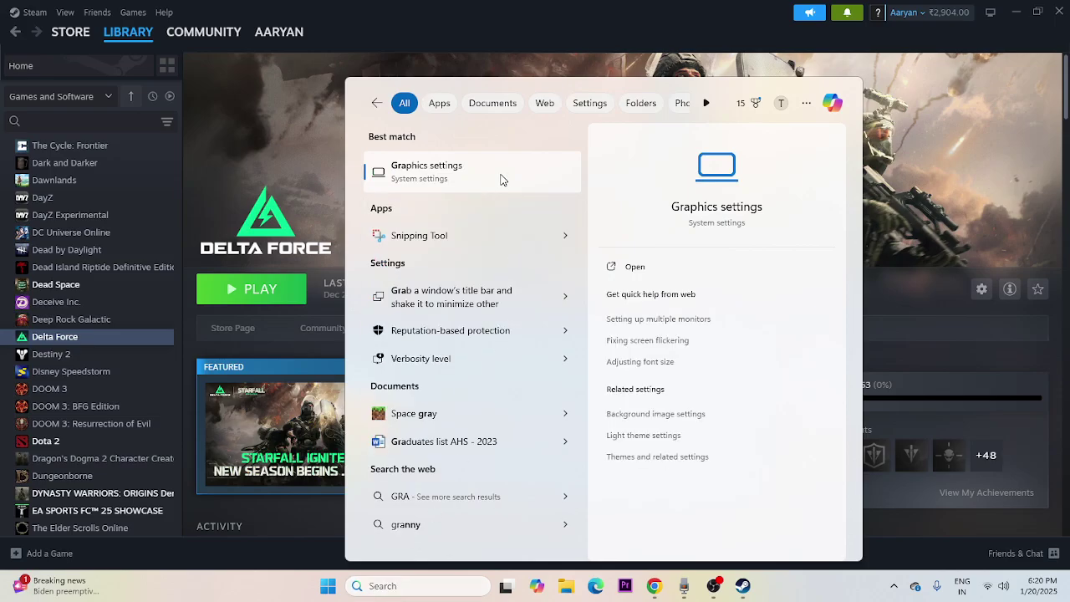
pyautogui.click(502, 180)
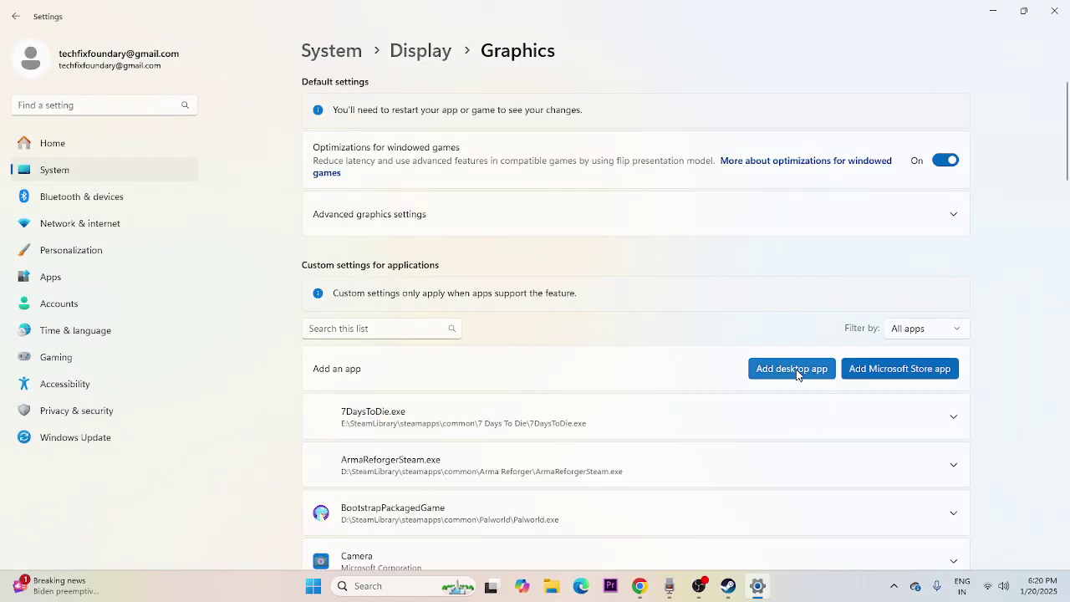
# Start adding a desktop app to the custom graphics list and browse to D:\SteamLibrary\steamapps\common\Delta Force.
pyautogui.click(792, 369)
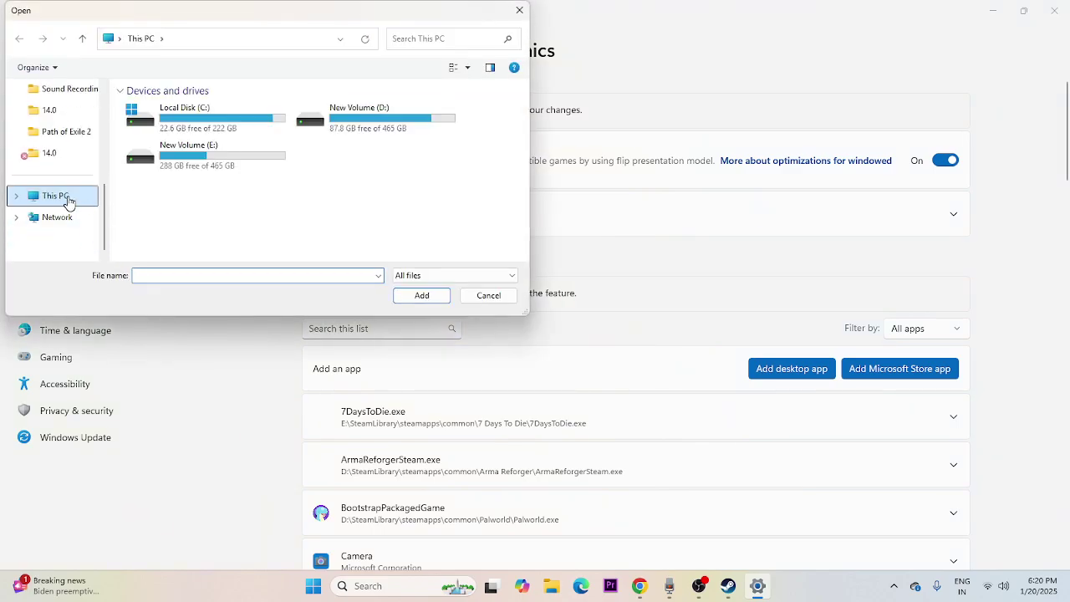
pyautogui.doubleClick(368, 114)
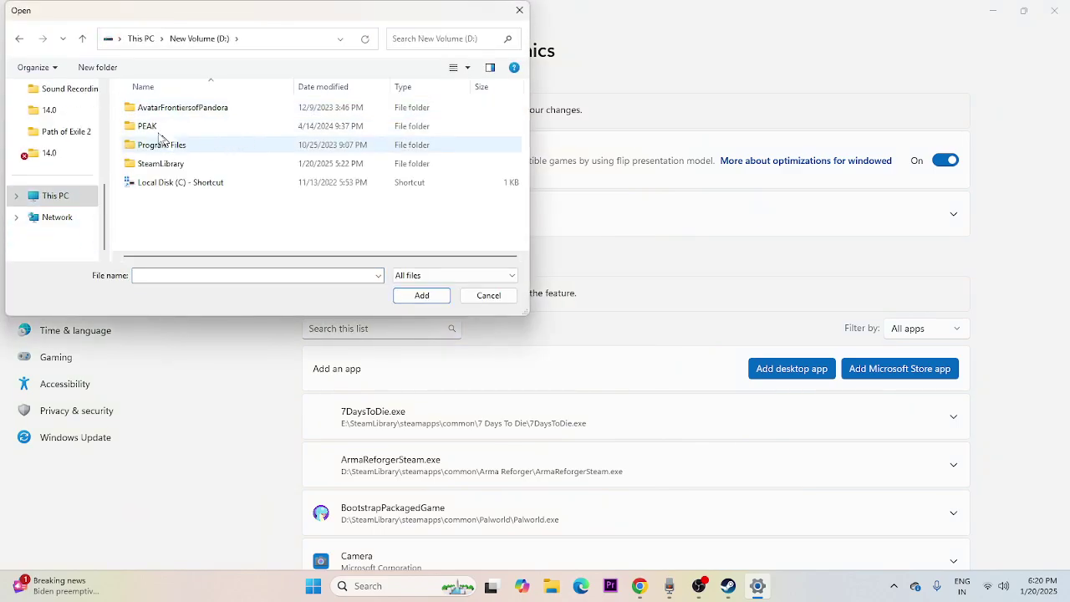
pyautogui.doubleClick(150, 164)
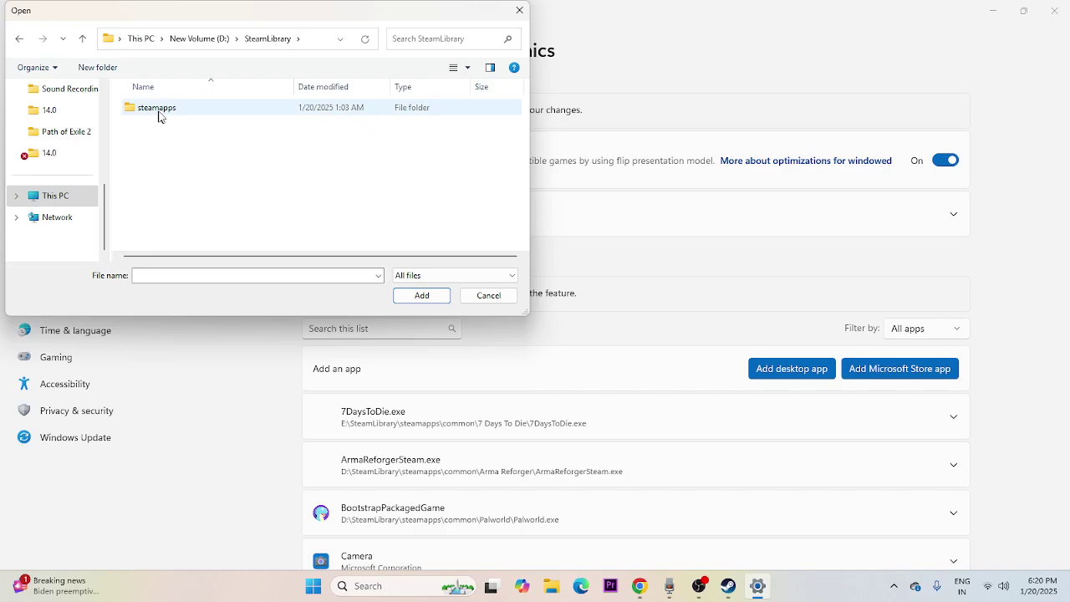
pyautogui.doubleClick(156, 112)
pyautogui.click(157, 113)
pyautogui.doubleClick(158, 113)
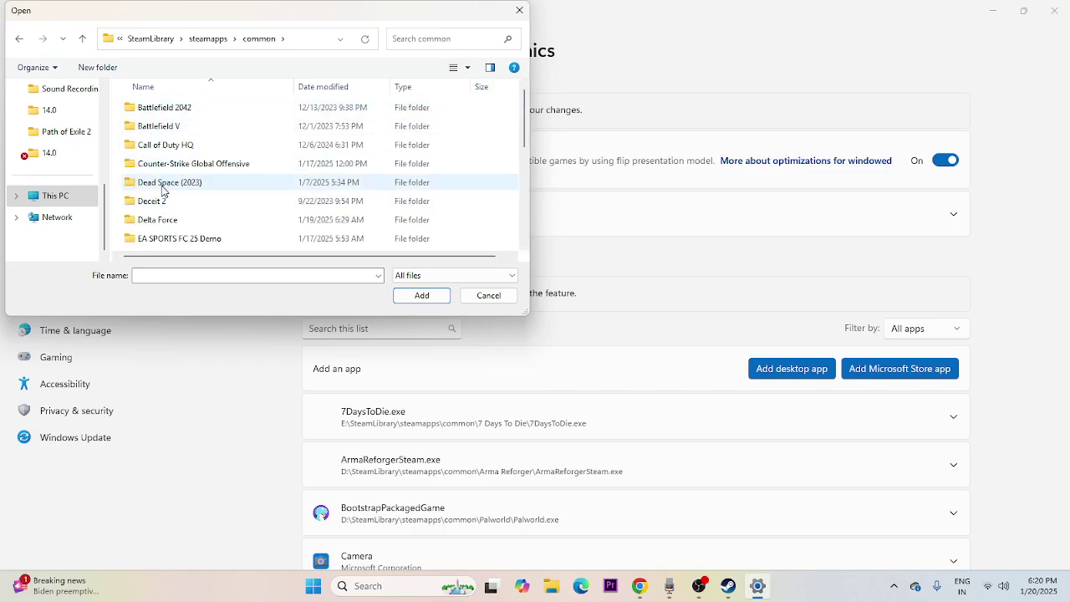
pyautogui.doubleClick(155, 219)
pyautogui.doubleClick(150, 109)
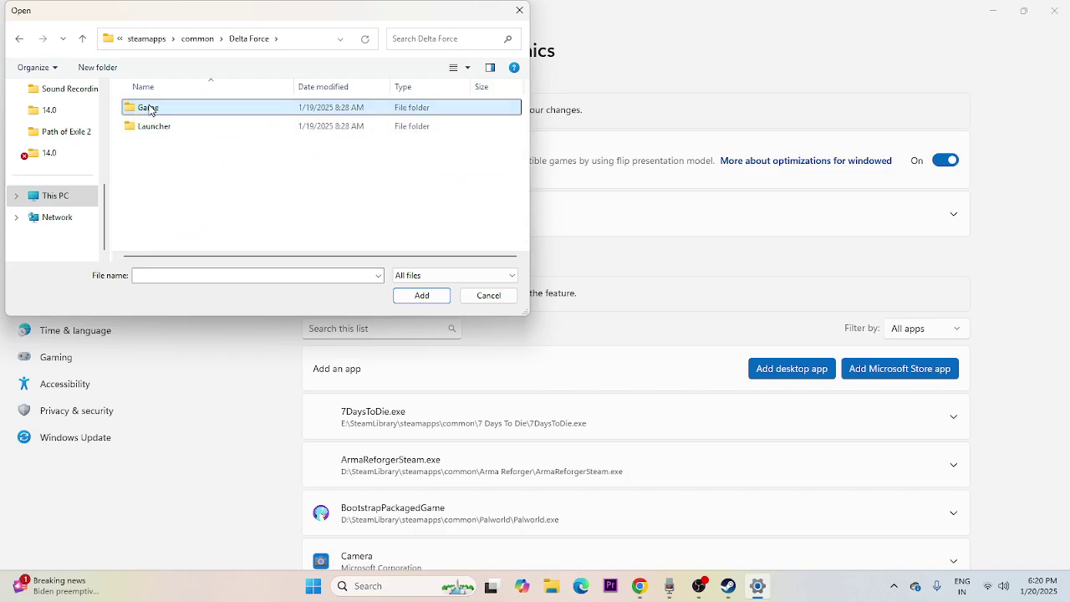
pyautogui.click(82, 38)
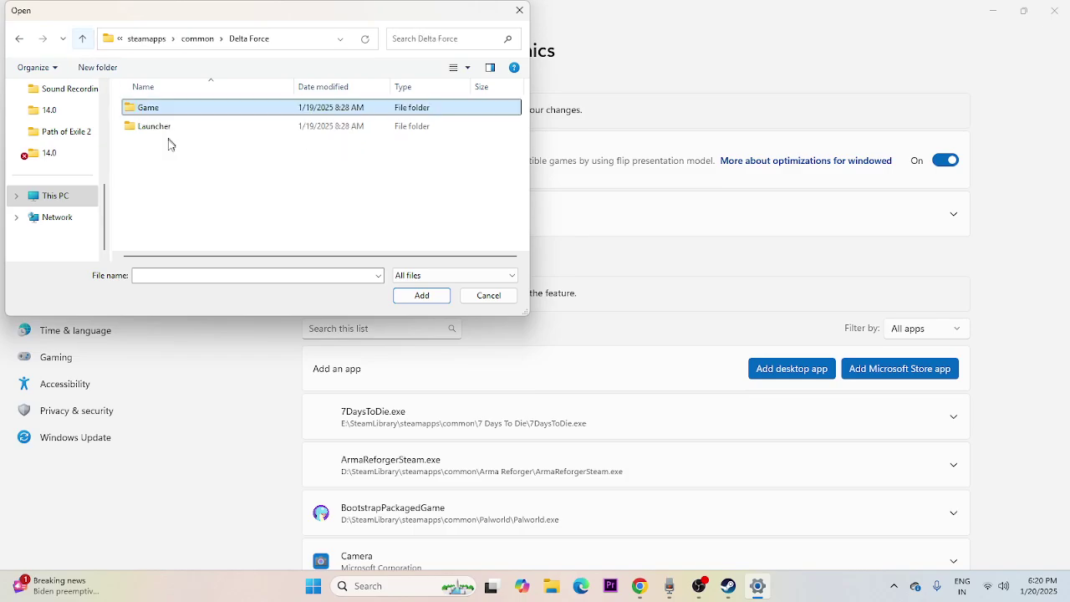
pyautogui.doubleClick(167, 128)
pyautogui.click(82, 38)
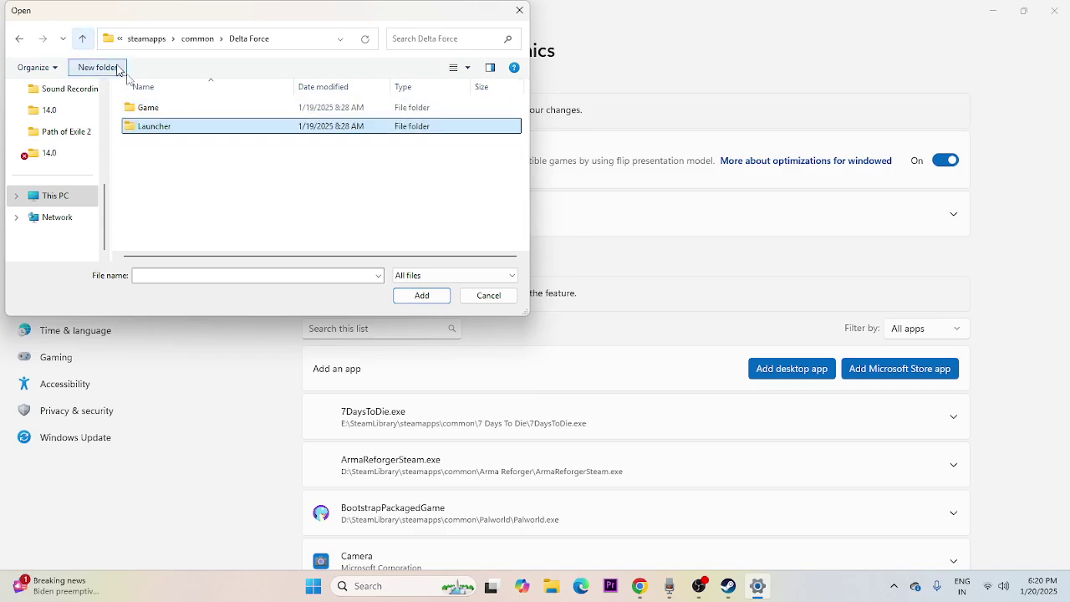
# Add DeltaForceClient-Win64-Shipping from Game\DeltaForce\Binaries\Win64 to the custom graphics app list.
pyautogui.doubleClick(144, 107)
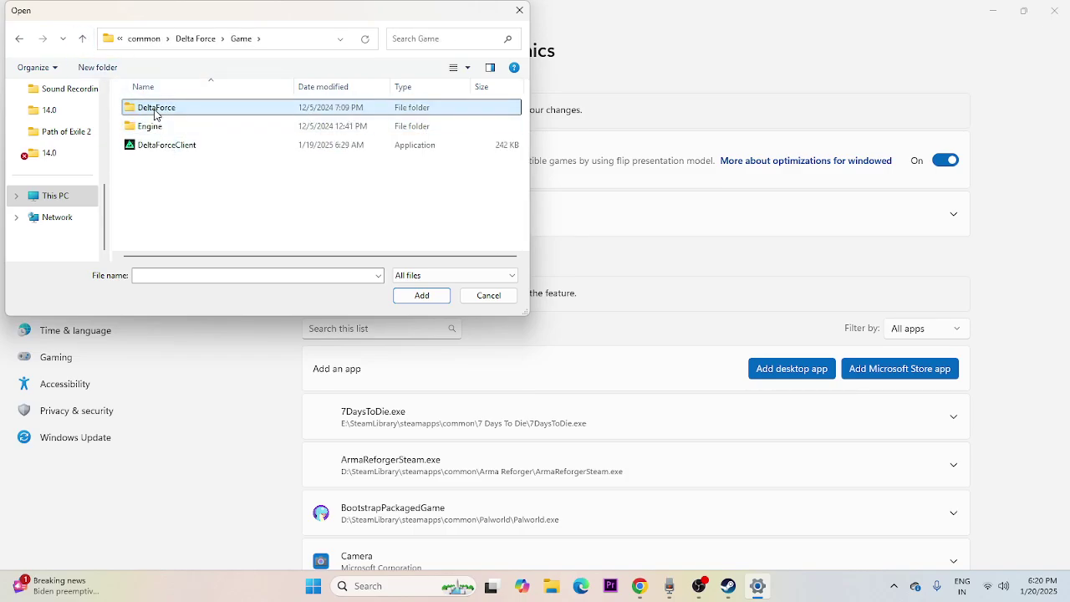
pyautogui.doubleClick(154, 110)
pyautogui.doubleClick(161, 108)
pyautogui.doubleClick(163, 125)
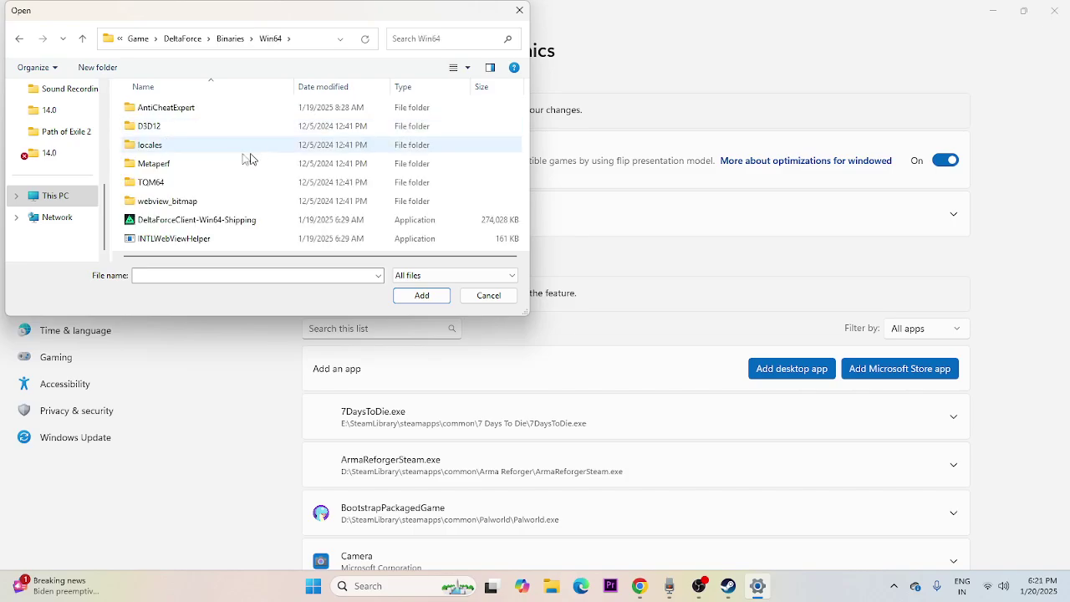
pyautogui.click(239, 221)
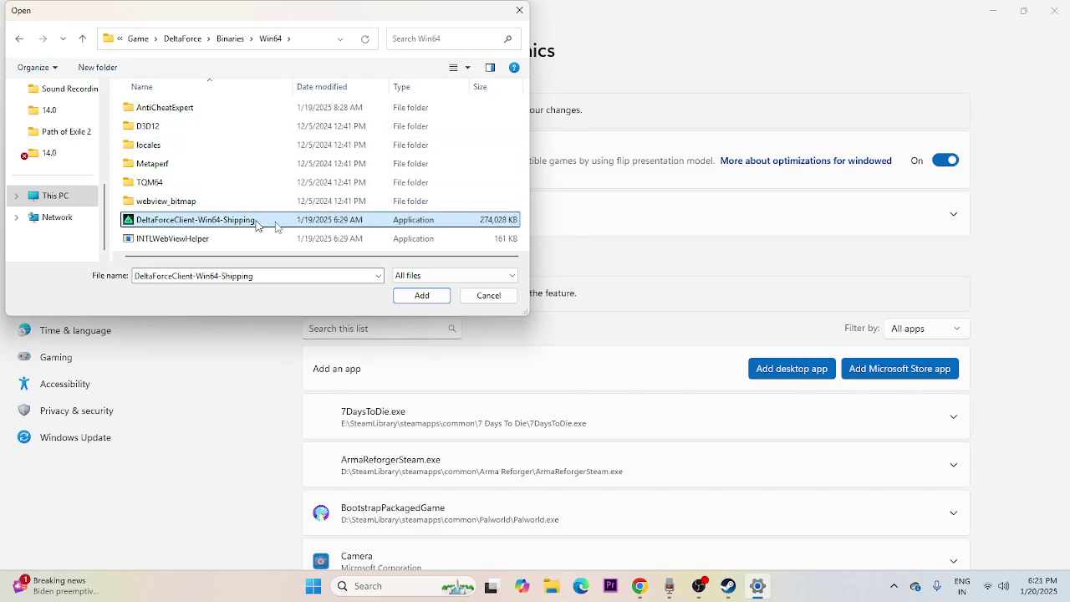
pyautogui.click(435, 296)
# Set DeltaForce's GPU preference to High Performance (NVIDIA GeForce GTX 1650 SUPER) and close the Graphics settings.
pyautogui.scroll(-1, 1044, 314)
pyautogui.scroll(-5, 1044, 313)
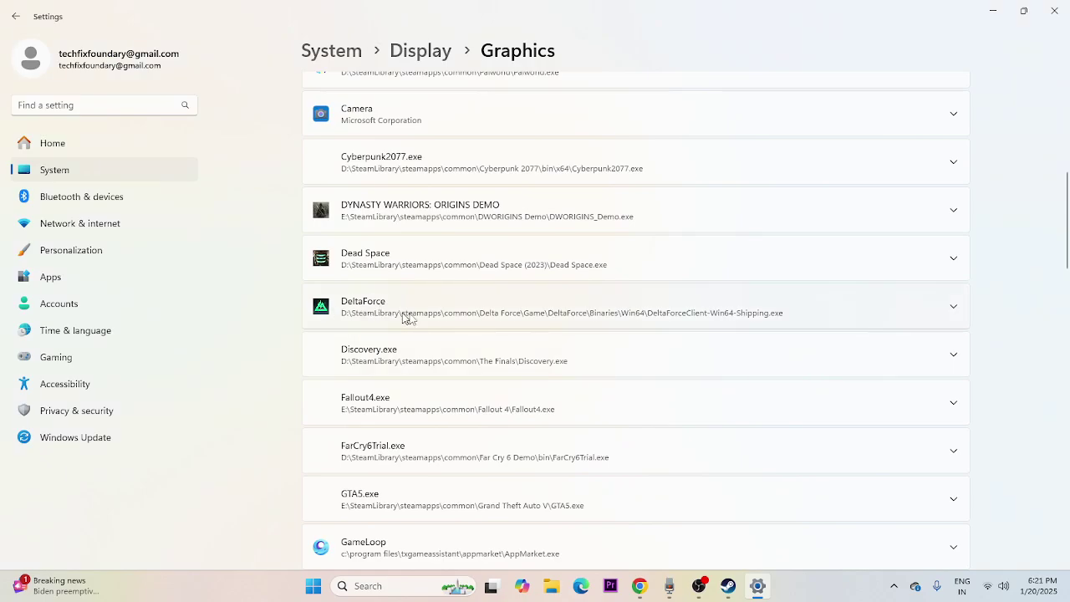
pyautogui.click(954, 308)
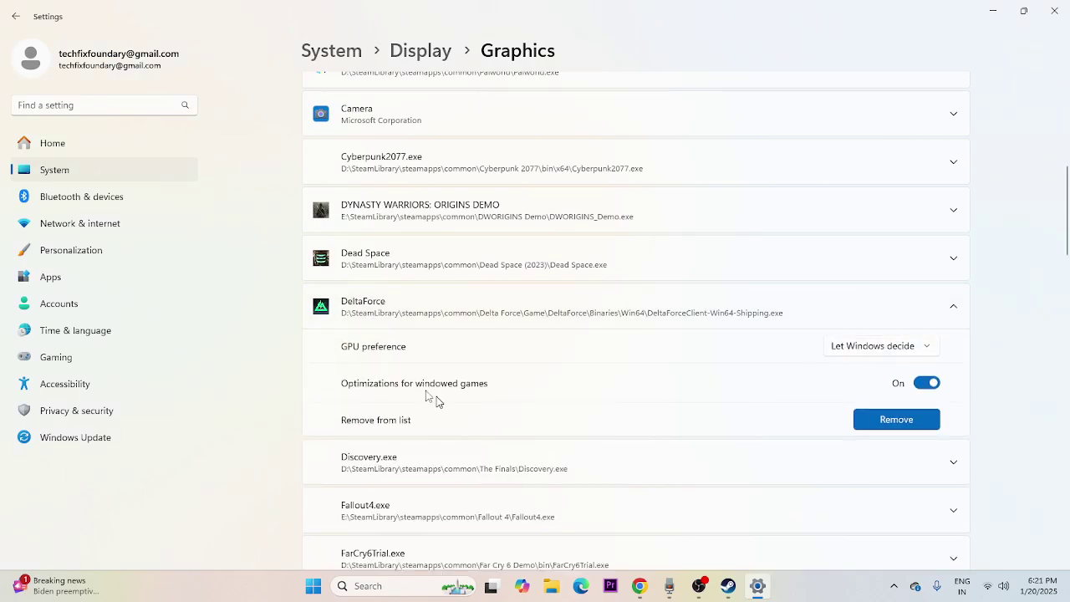
pyautogui.click(925, 346)
pyautogui.click(912, 396)
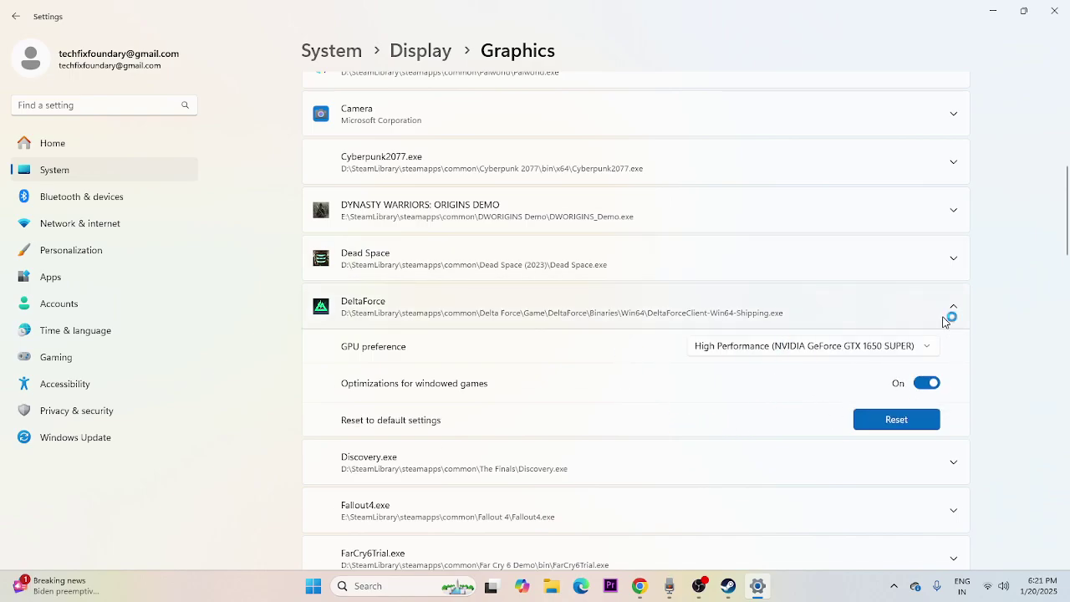
pyautogui.click(1055, 11)
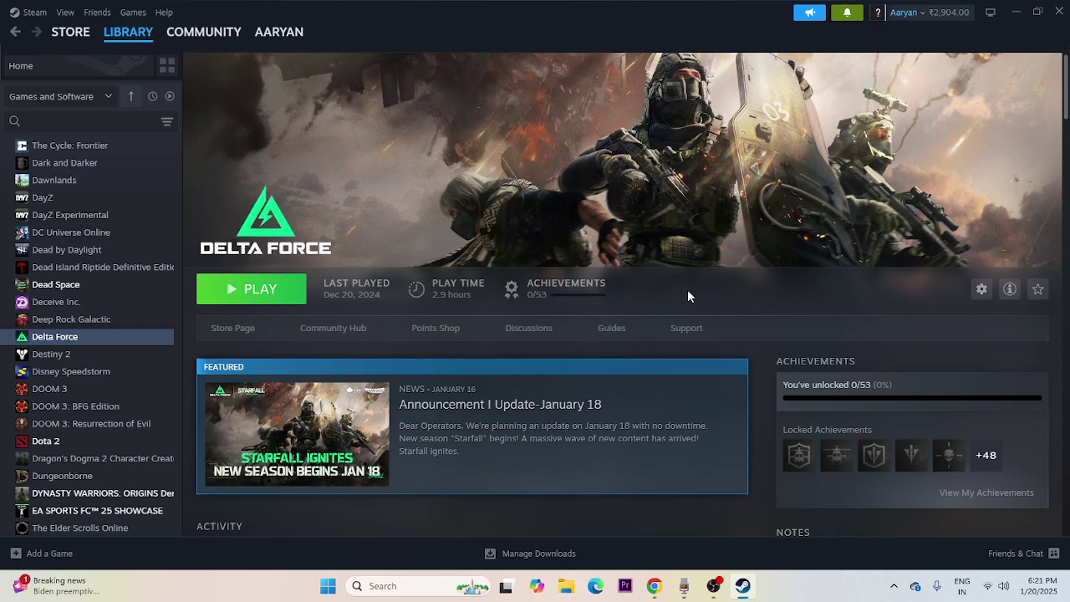
# Open the Virtual Memory settings from the advanced performance options in Windows' advanced system settings.
pyautogui.click(401, 584)
pyautogui.write('VIEW advanced system set')
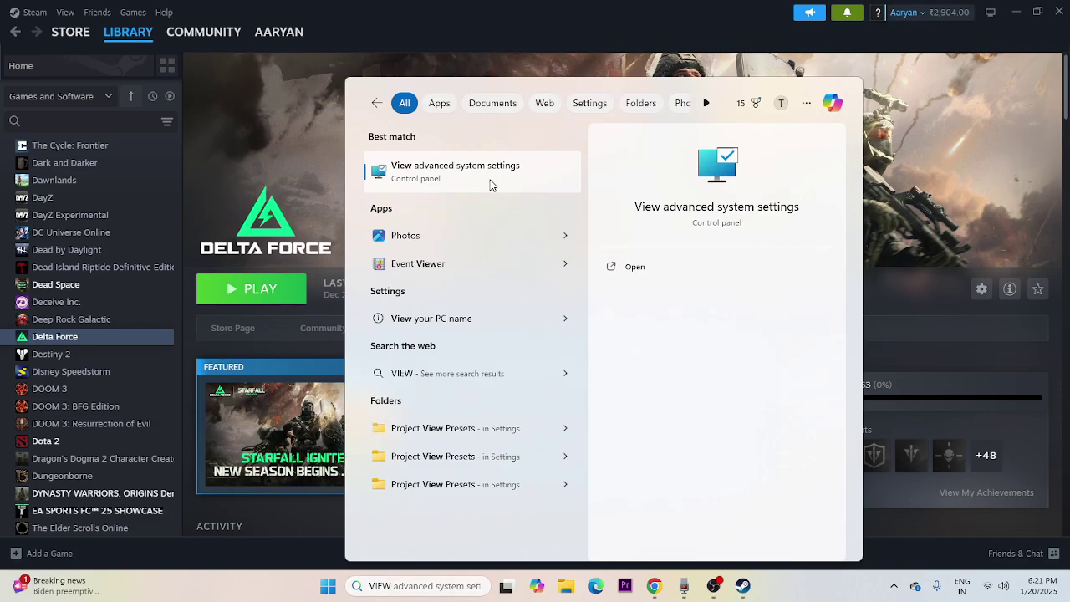
pyautogui.click(489, 173)
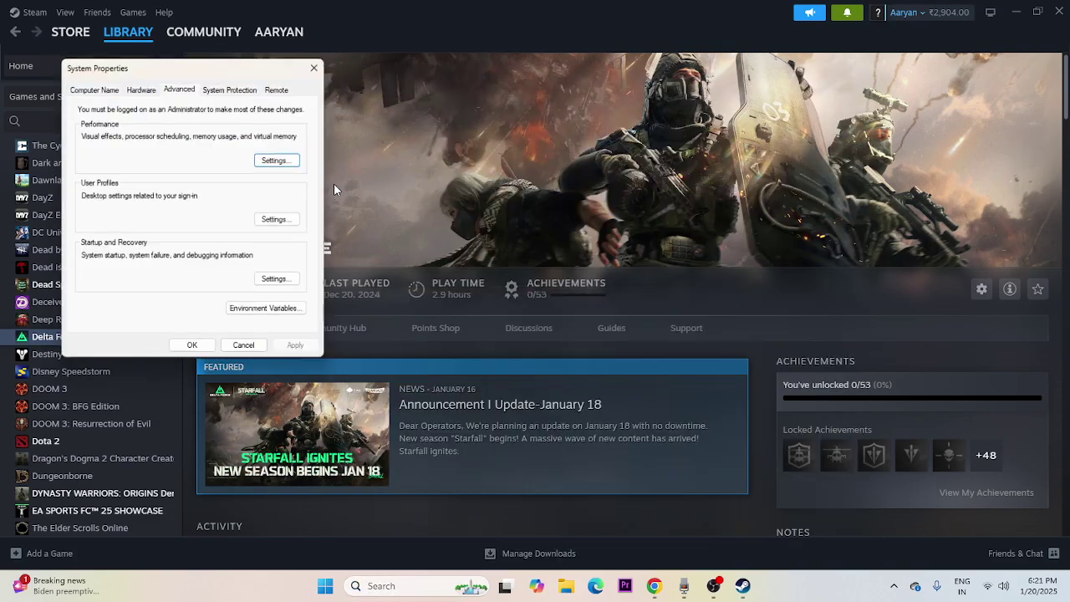
pyautogui.click(281, 159)
pyautogui.click(155, 136)
pyautogui.click(307, 310)
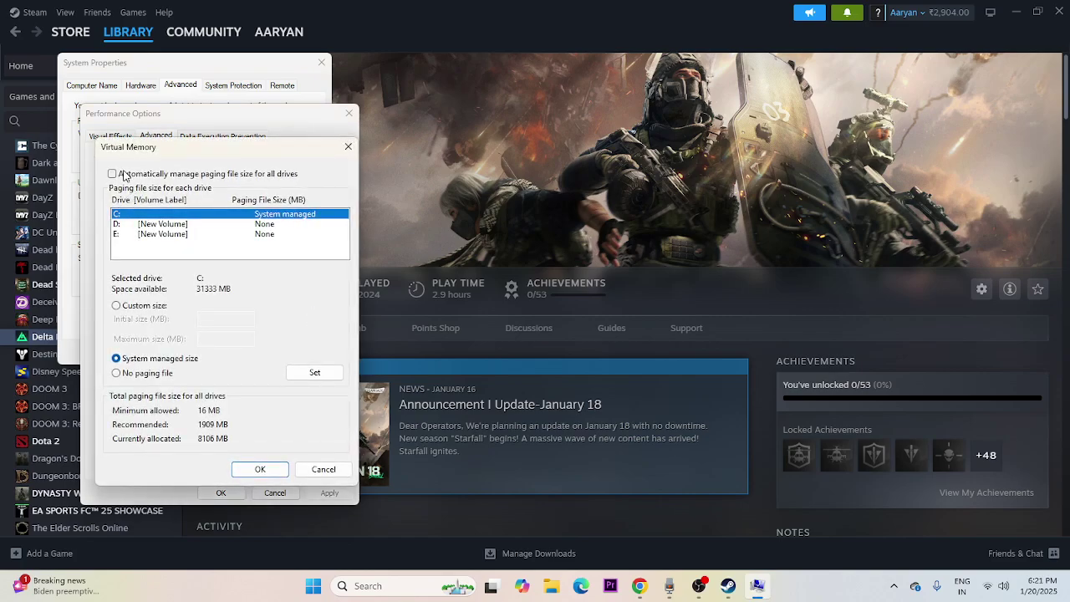
# Select the D: drive and switch its paging file to a custom size.
pyautogui.click(119, 226)
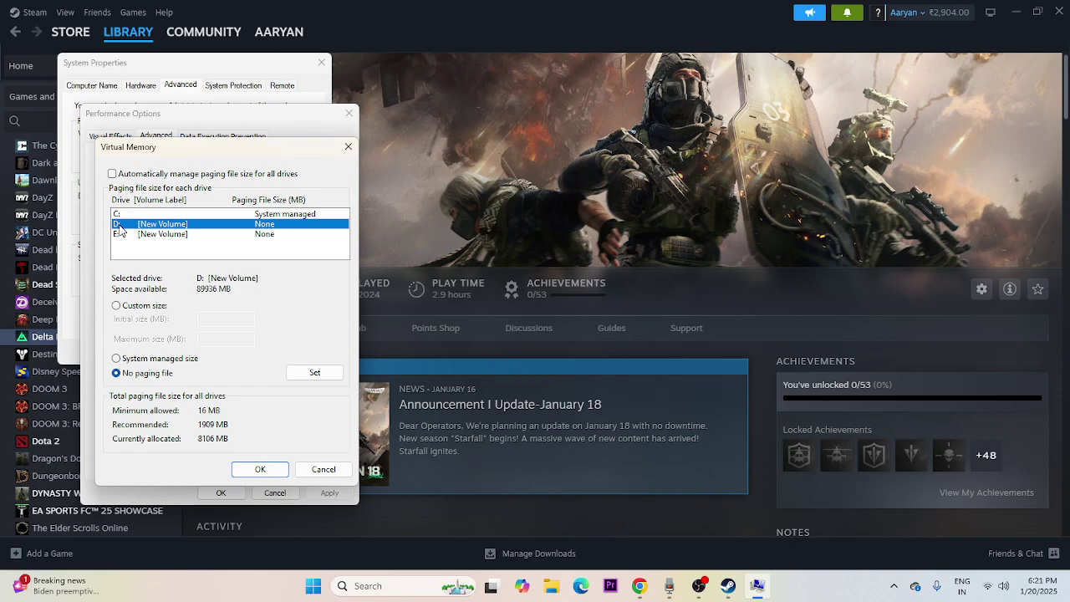
pyautogui.click(116, 306)
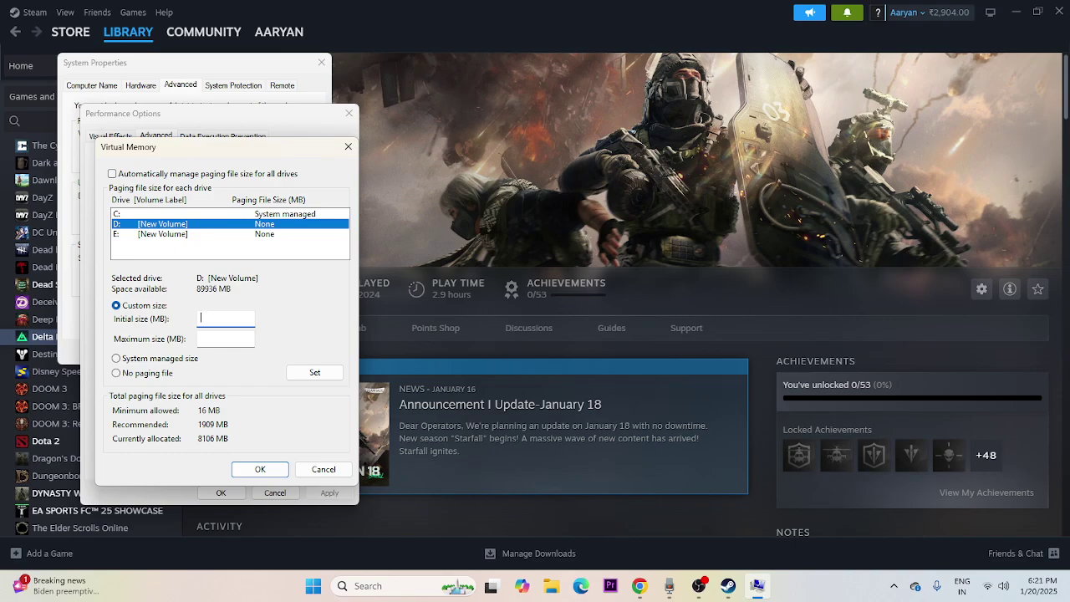
pyautogui.click(225, 338)
# Open Calculator and compute 16 × 1024 to convert the RAM size to megabytes.
pyautogui.click(393, 585)
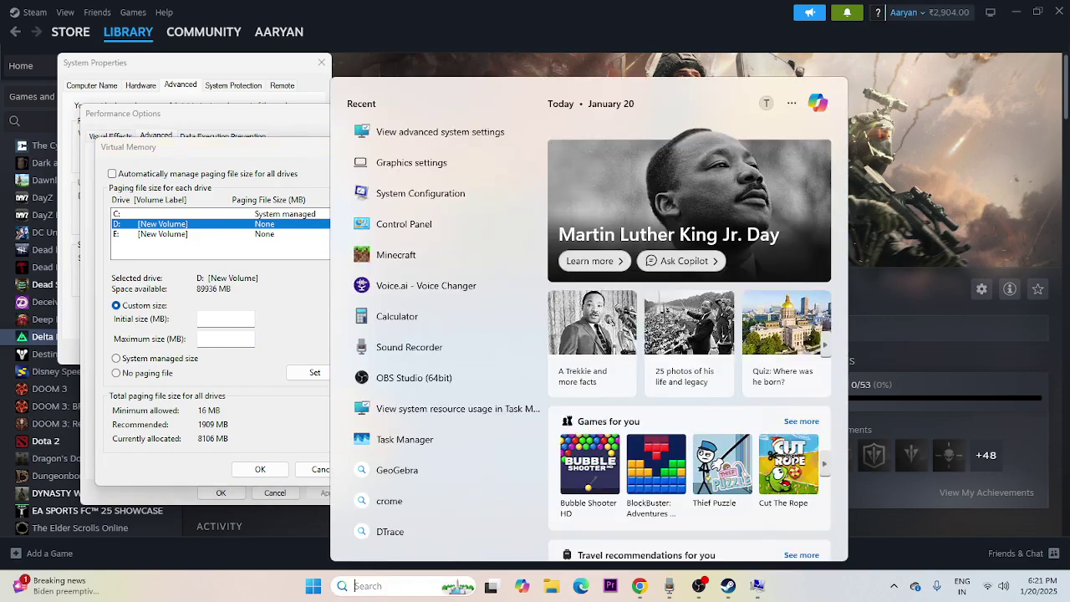
pyautogui.write('CALCU')
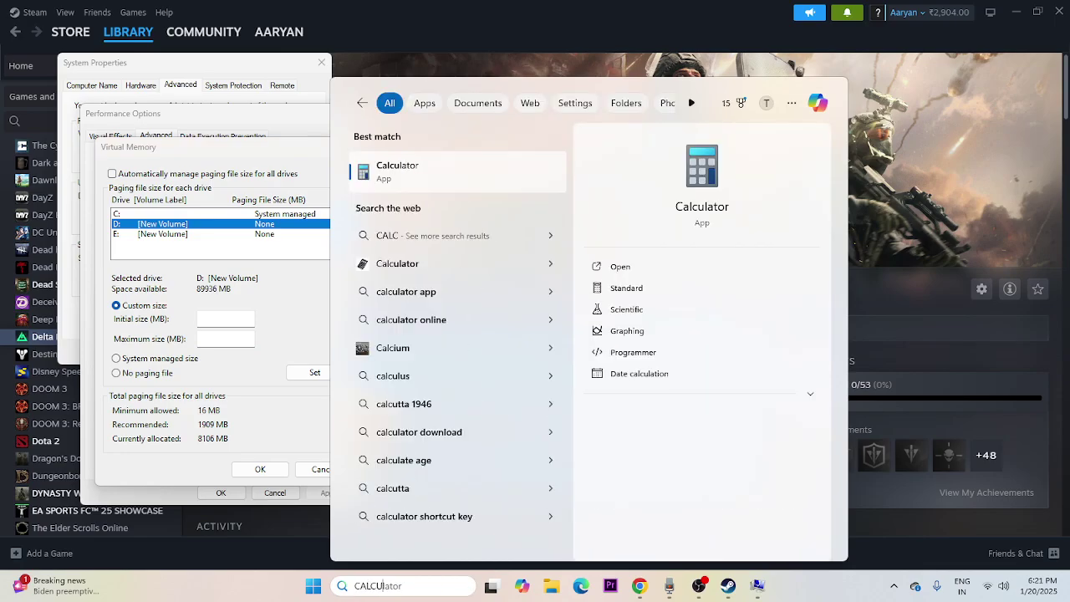
pyautogui.press('Return')
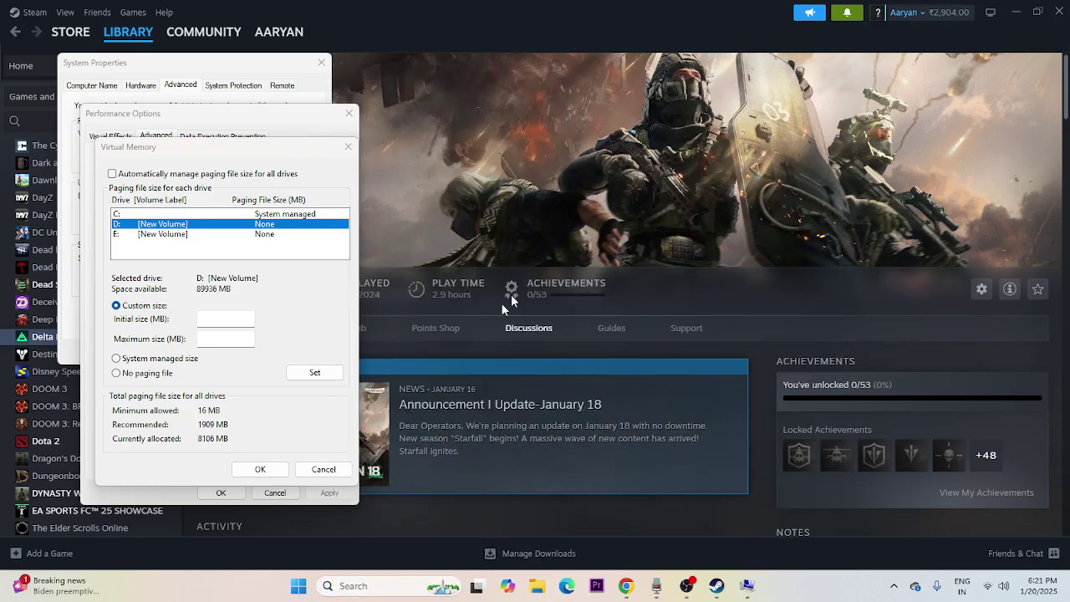
pyautogui.click(742, 418)
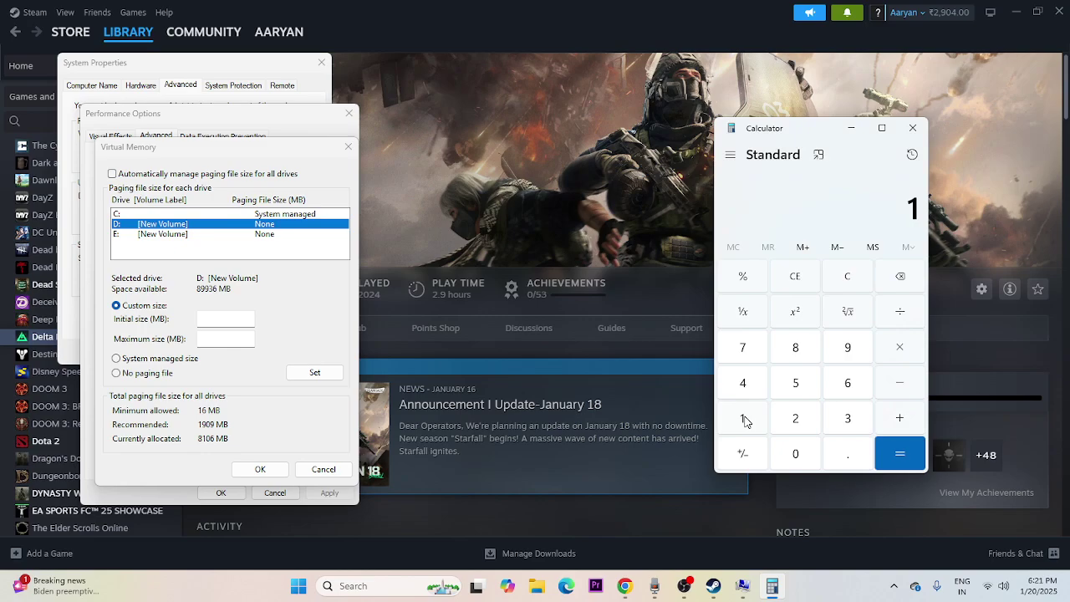
pyautogui.click(847, 383)
pyautogui.click(893, 351)
pyautogui.click(743, 418)
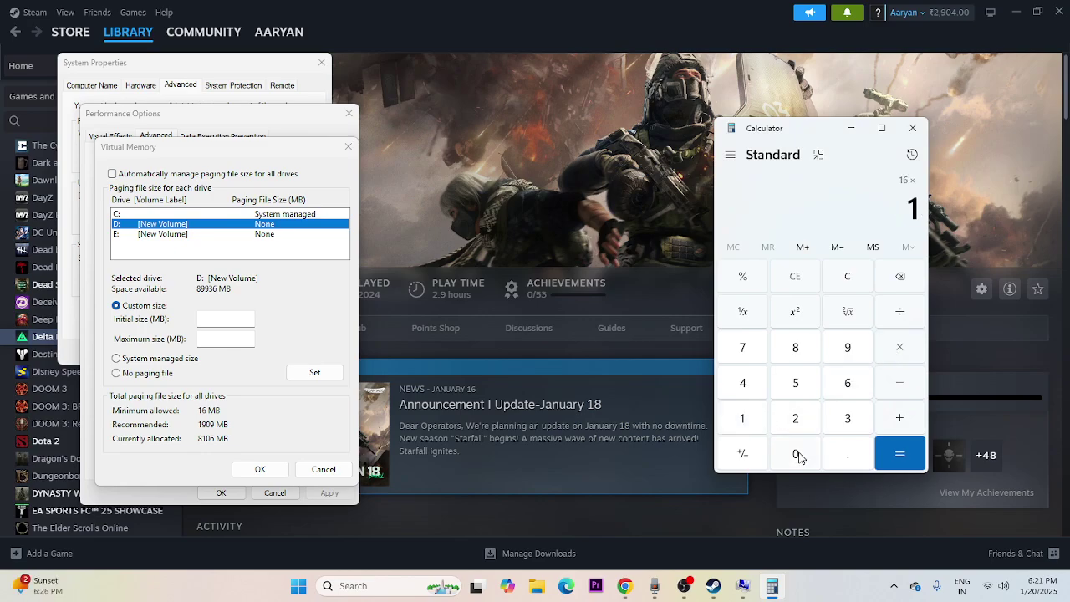
pyautogui.click(795, 453)
pyautogui.click(795, 418)
pyautogui.click(743, 382)
pyautogui.click(883, 445)
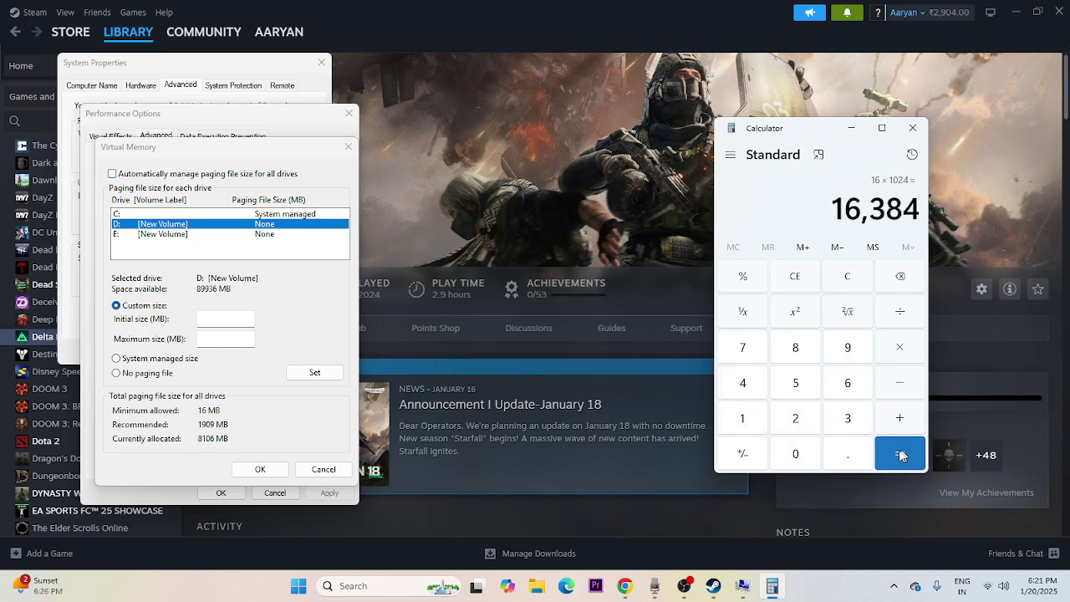
# Multiply the RAM size in megabytes by 1.5 and copy the result, 24,576, into the paging file's initial size.
pyautogui.click(896, 354)
pyautogui.click(742, 418)
pyautogui.click(847, 453)
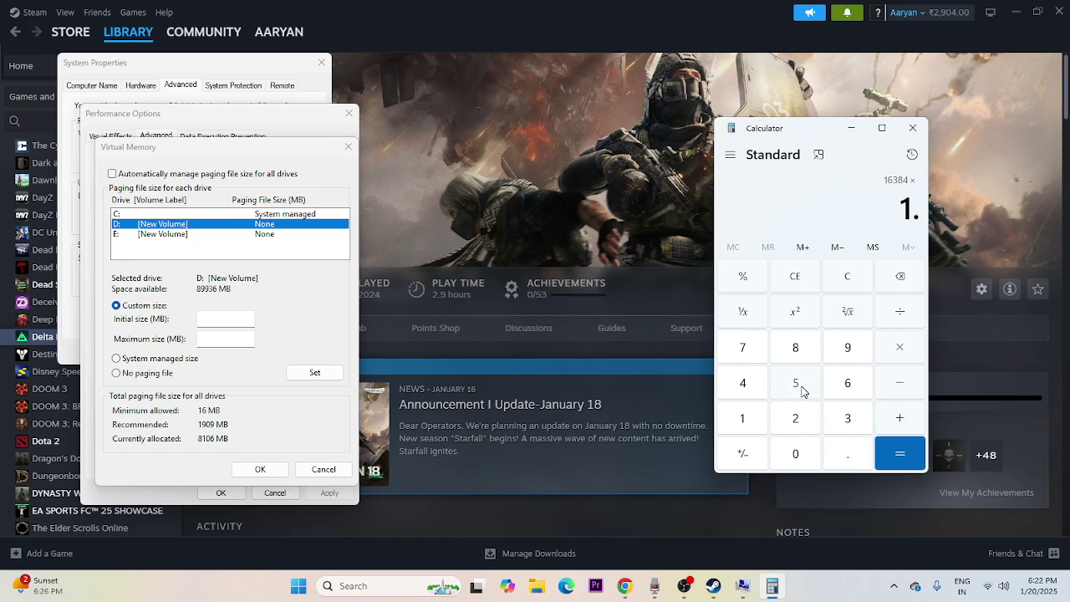
pyautogui.click(795, 382)
pyautogui.click(899, 454)
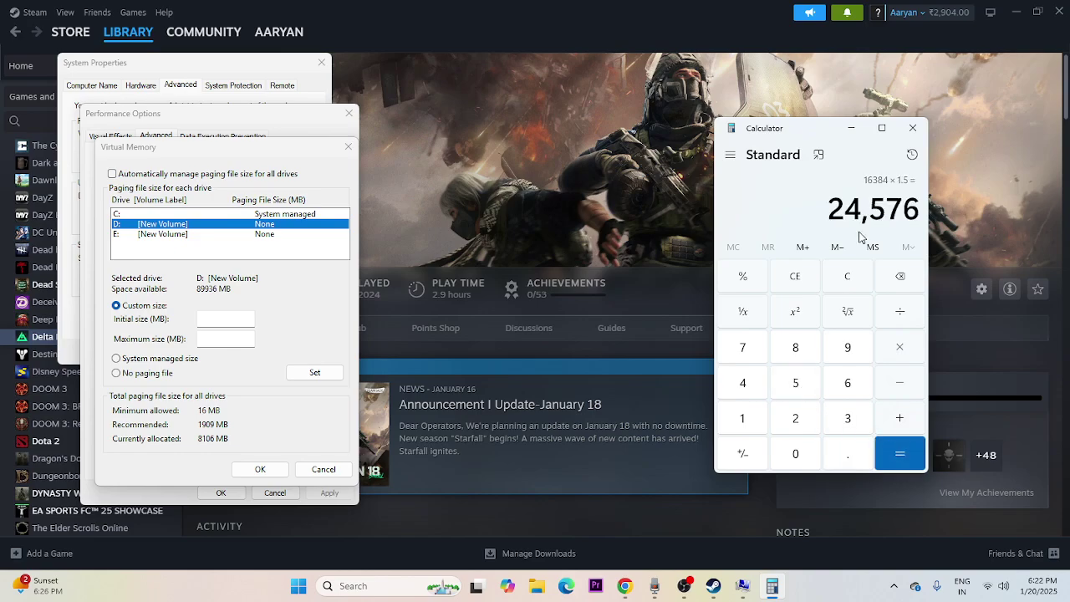
pyautogui.rightClick(903, 215)
pyautogui.click(924, 228)
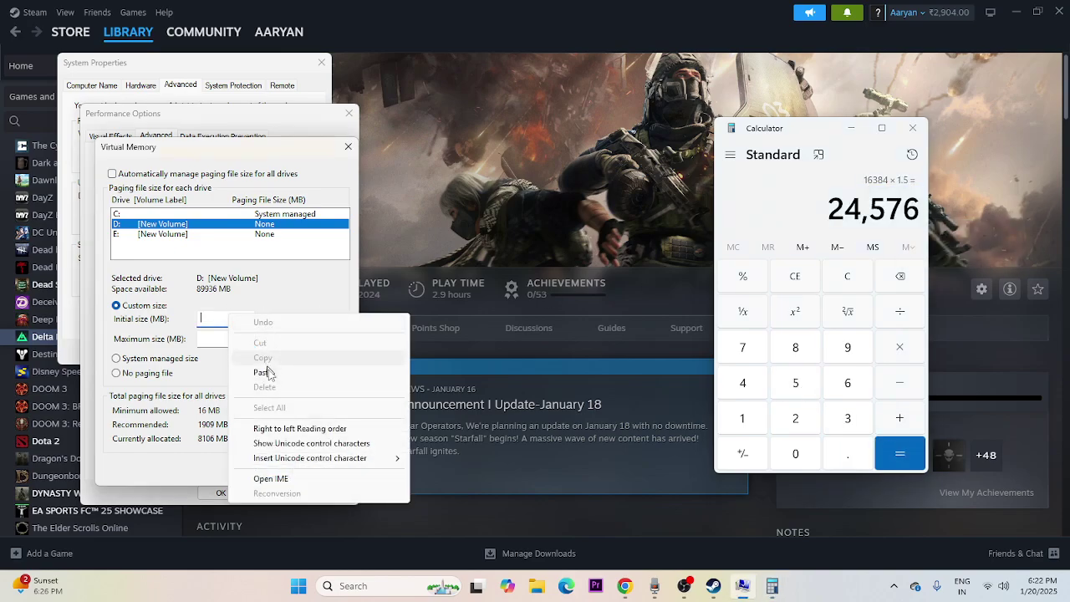
pyautogui.click(264, 372)
# Clear the calculator and compute 16 × 1024 again for the paging file's maximum size.
pyautogui.click(224, 338)
pyautogui.click(819, 277)
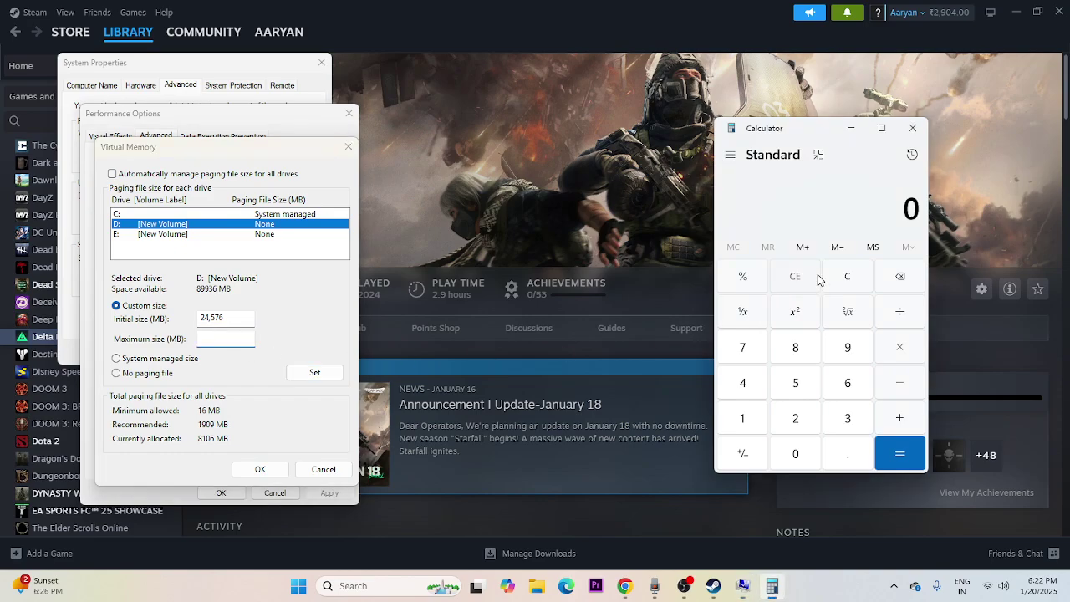
pyautogui.click(747, 419)
pyautogui.click(846, 380)
pyautogui.click(900, 350)
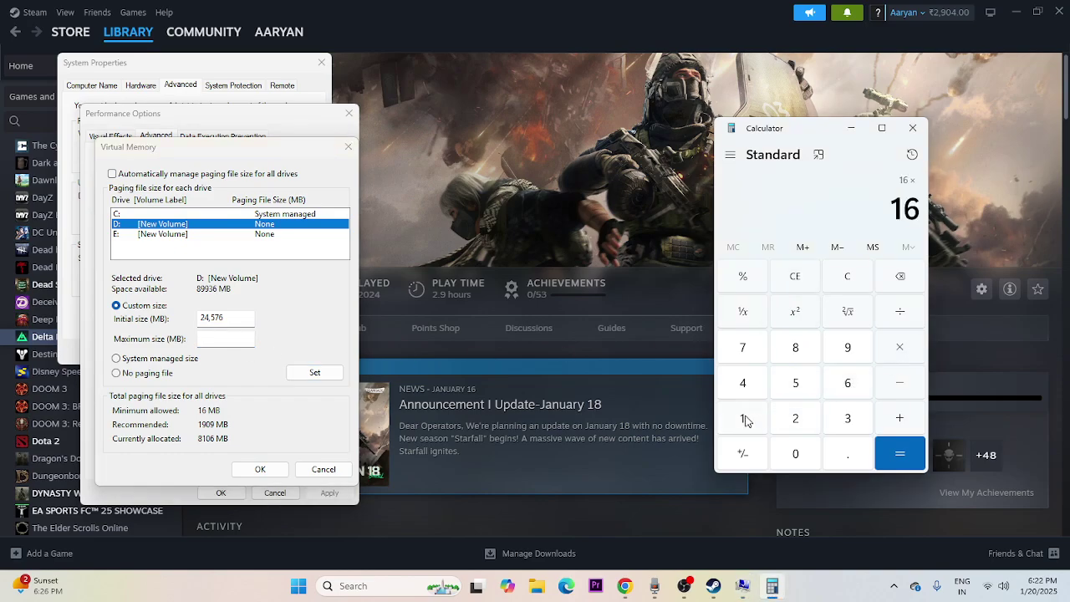
pyautogui.click(742, 419)
pyautogui.click(795, 454)
pyautogui.click(795, 418)
pyautogui.click(742, 382)
pyautogui.click(903, 466)
# Multiply the RAM size in megabytes by 3 and copy the result, 49,152, into the paging file's maximum size.
pyautogui.click(901, 349)
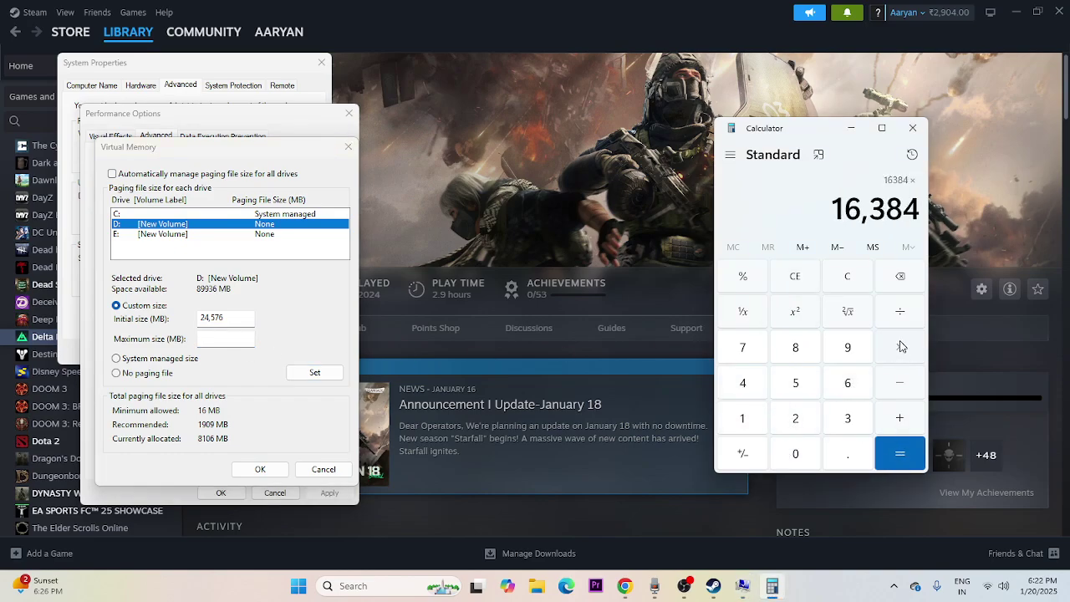
pyautogui.click(849, 416)
pyautogui.press('Return')
pyautogui.moveTo(835, 214); pyautogui.dragTo(936, 214)
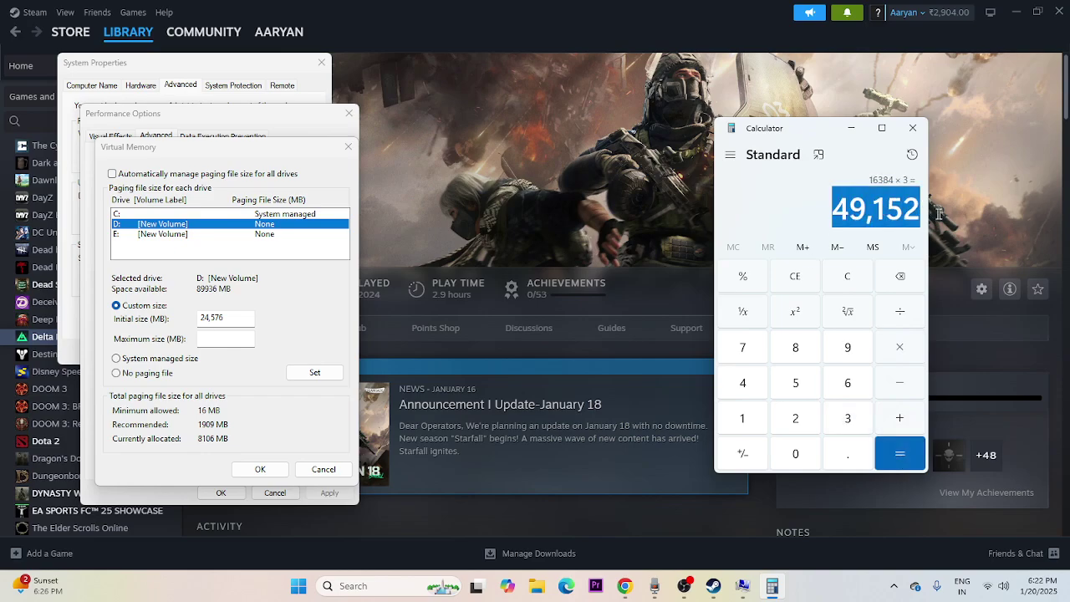
pyautogui.rightClick(913, 211)
pyautogui.click(954, 227)
pyautogui.rightClick(234, 343)
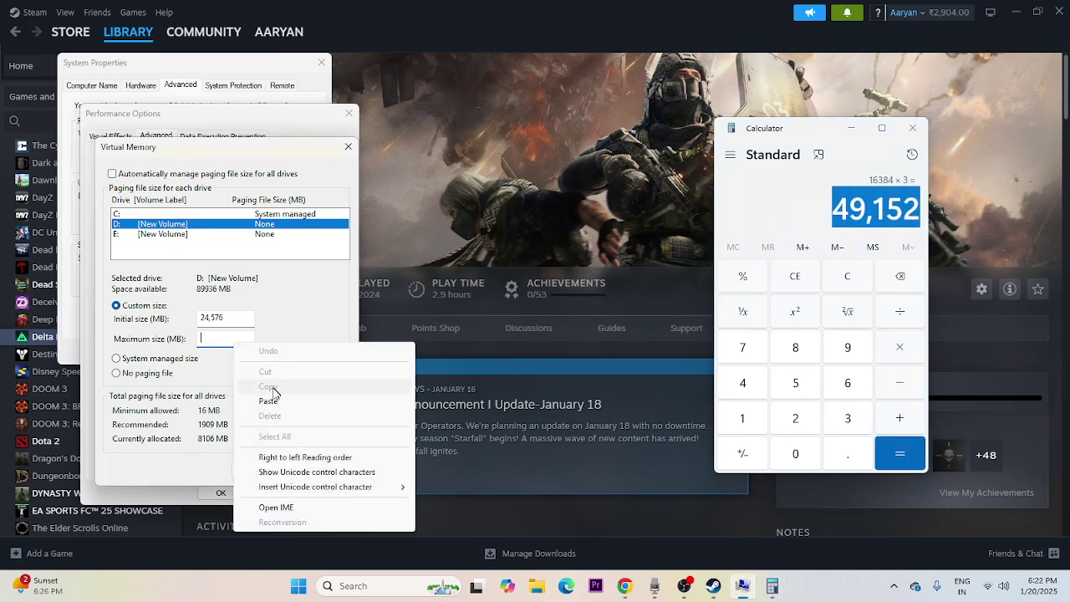
pyautogui.click(261, 401)
# Confirm the Virtual Memory, Performance Options and System Properties dialogs, and close Calculator.
pyautogui.click(260, 470)
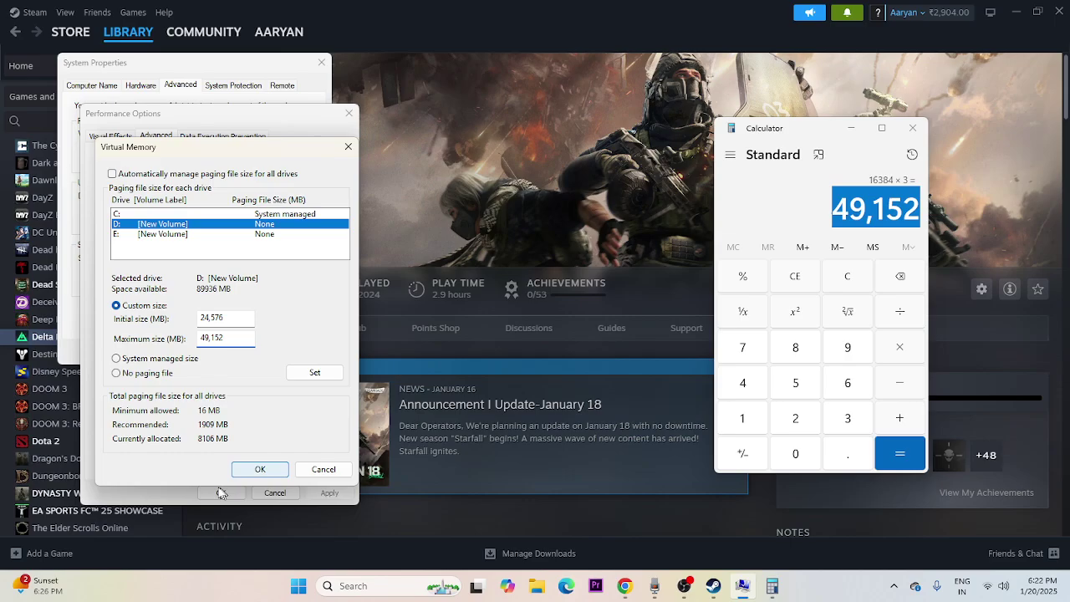
pyautogui.click(221, 493)
pyautogui.click(196, 352)
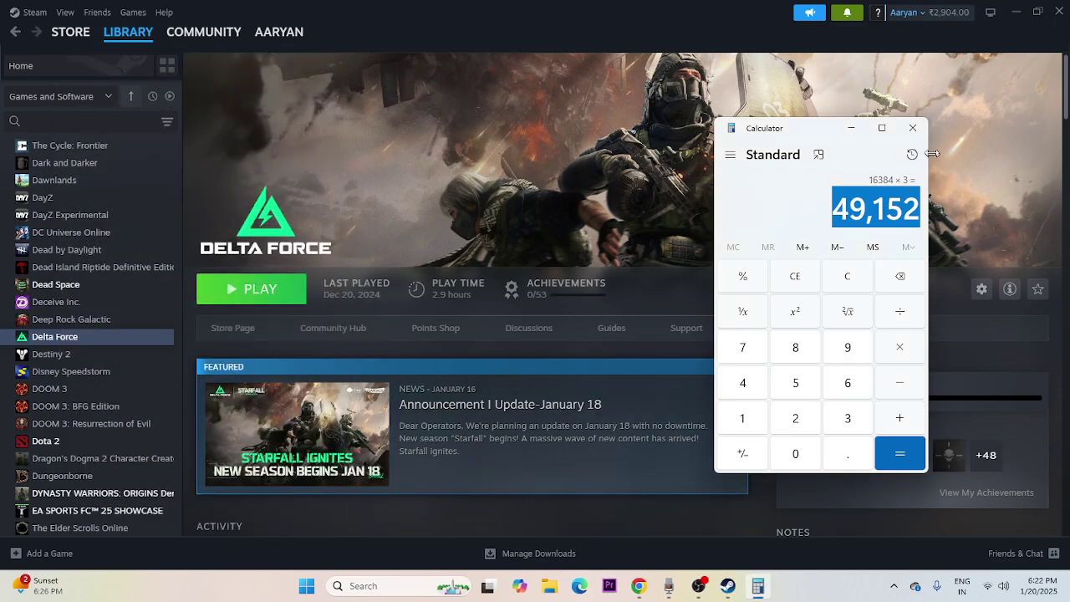
pyautogui.click(912, 127)
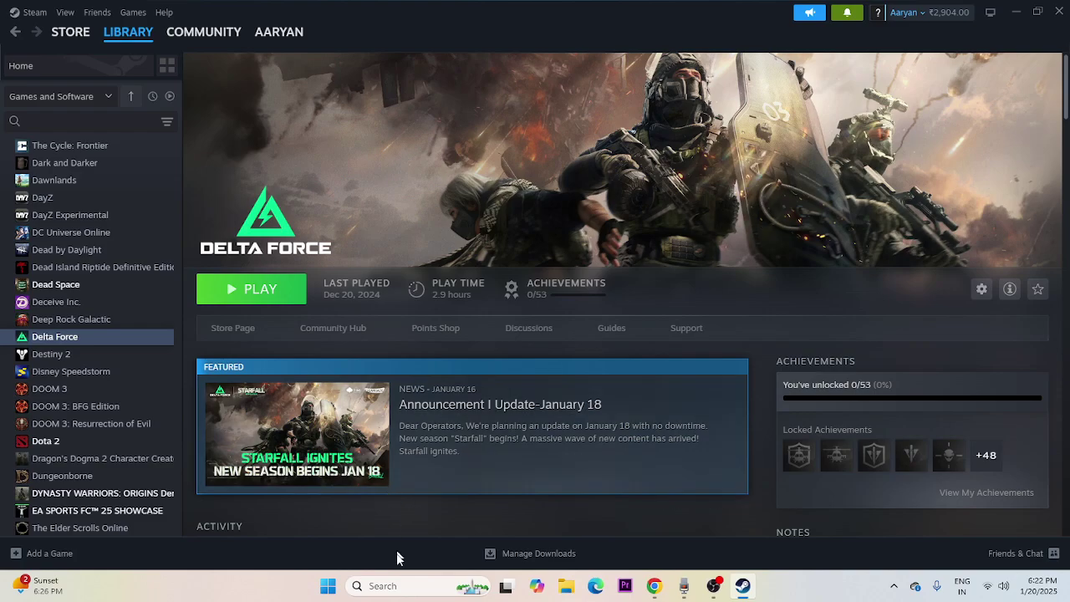
# Open Windows Settings, check the Windows Update page for pending updates, and close Settings.
pyautogui.click(382, 589)
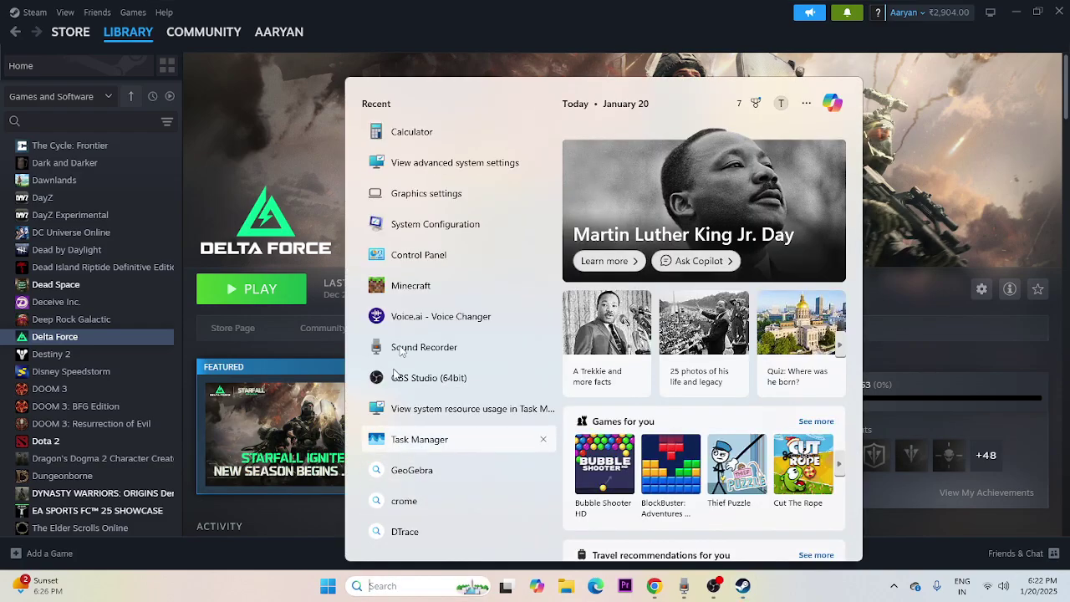
pyautogui.write('SEttings')
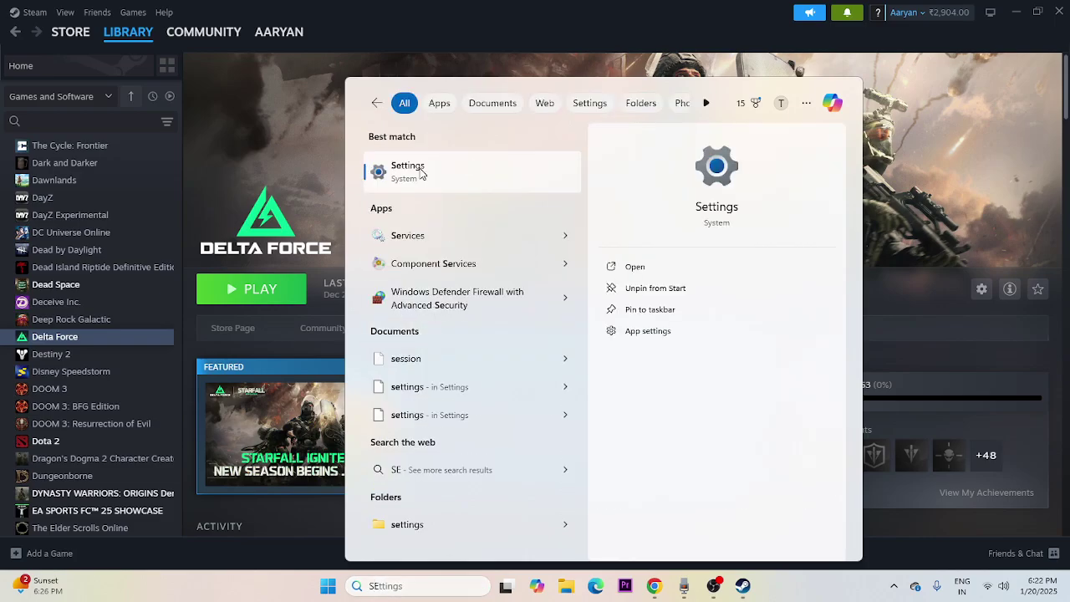
pyautogui.click(423, 172)
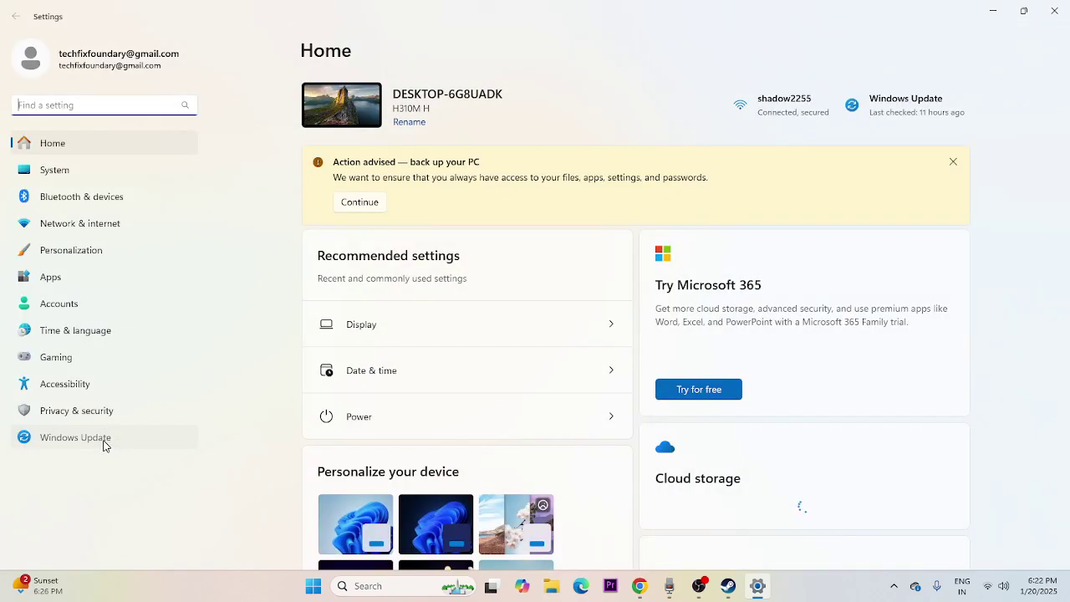
pyautogui.click(103, 442)
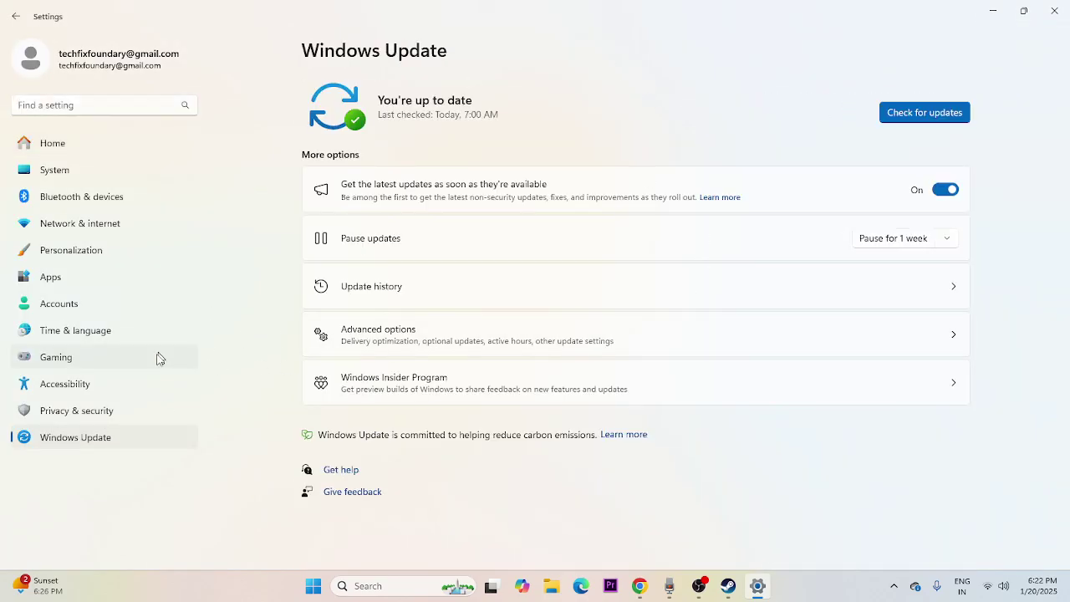
pyautogui.click(84, 148)
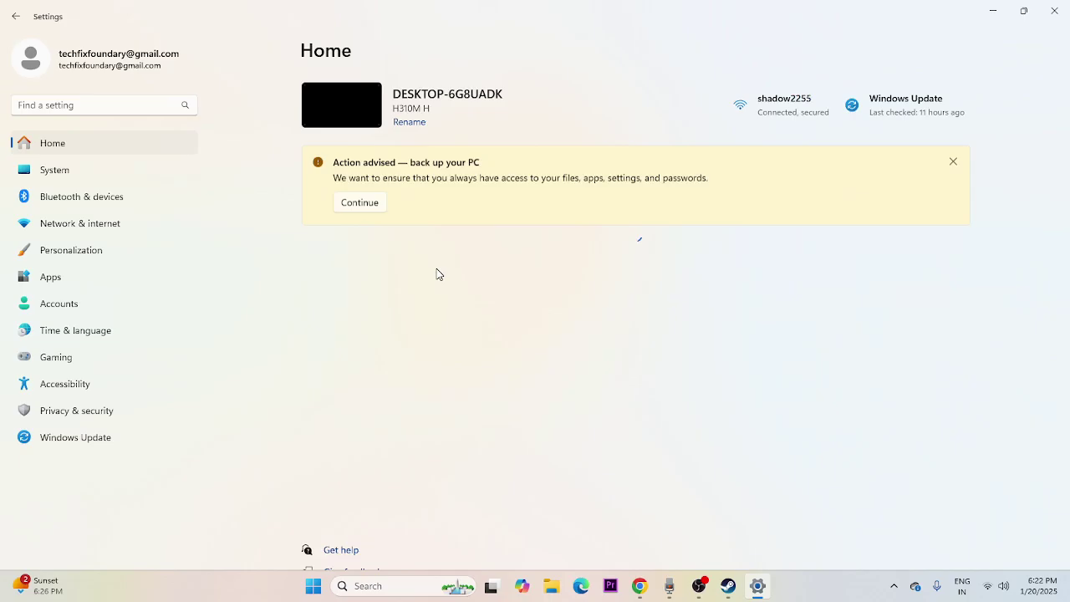
pyautogui.click(1055, 11)
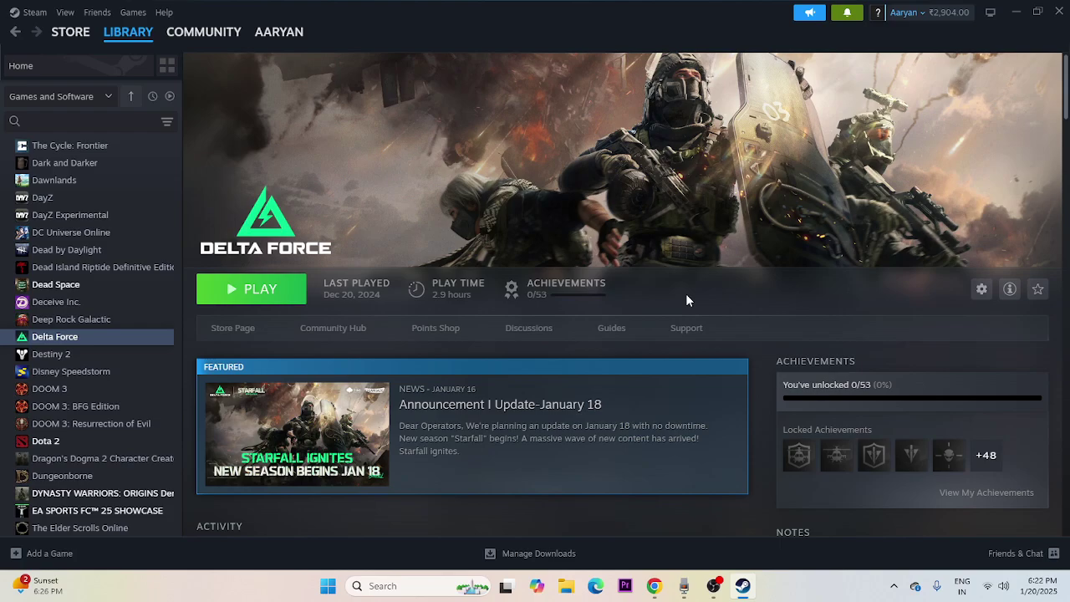
# Switch to Chrome and search NVIDIA's manual driver finder for the GeForce GTX 1650 on Windows 11 in English (US).
pyautogui.click(654, 585)
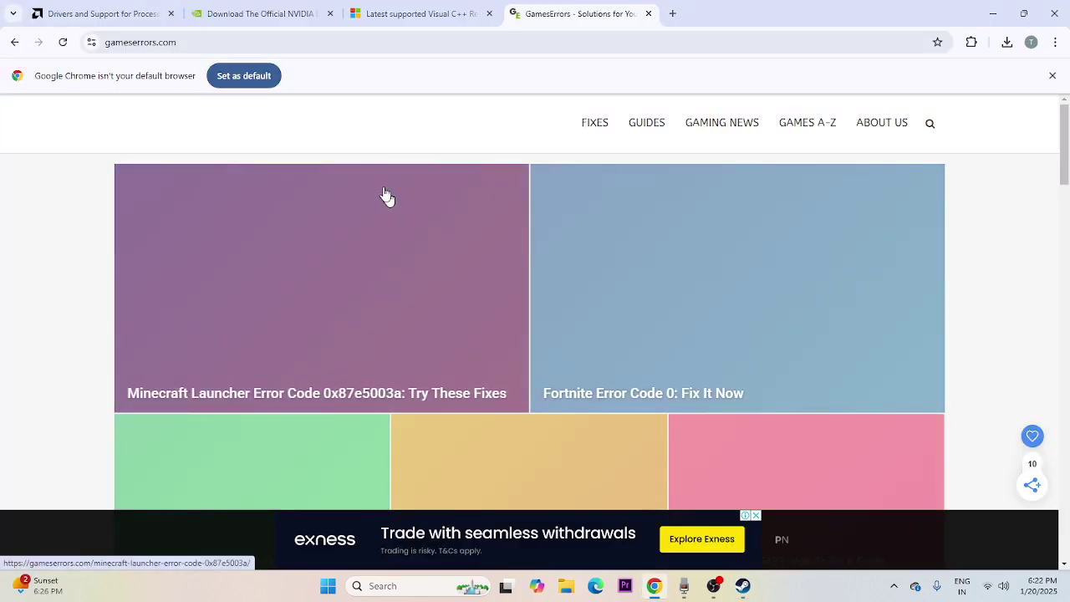
pyautogui.click(277, 10)
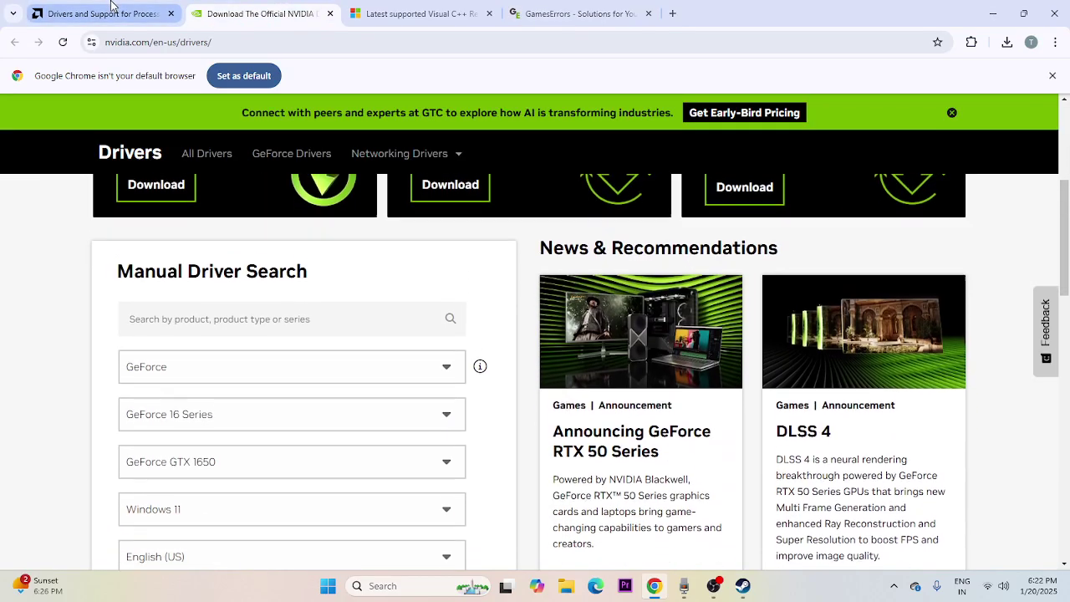
pyautogui.click(112, 8)
pyautogui.click(251, 12)
pyautogui.scroll(-1, 377, 301)
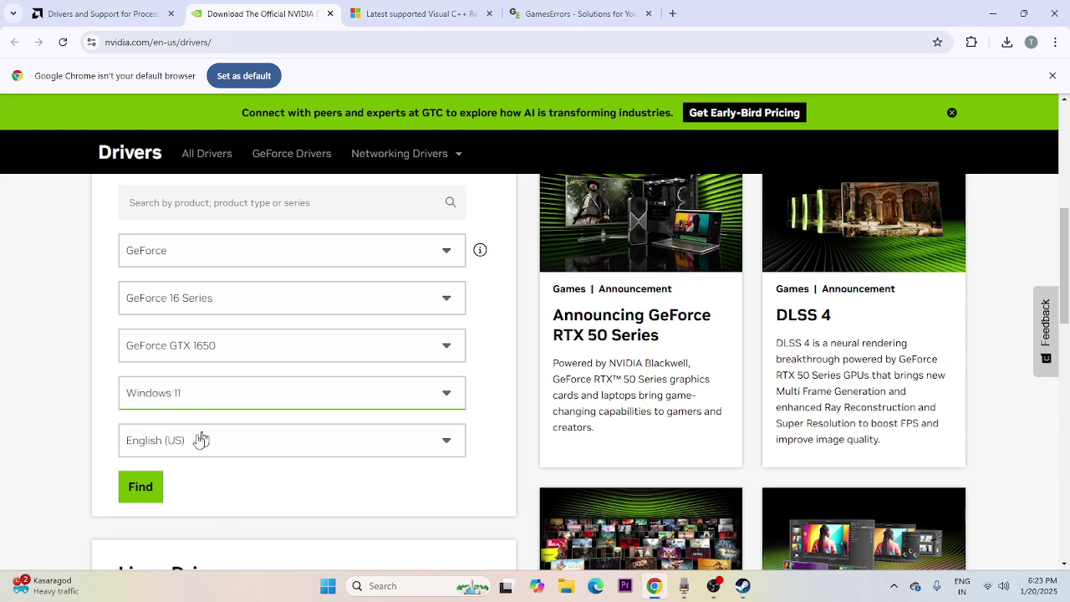
pyautogui.click(140, 486)
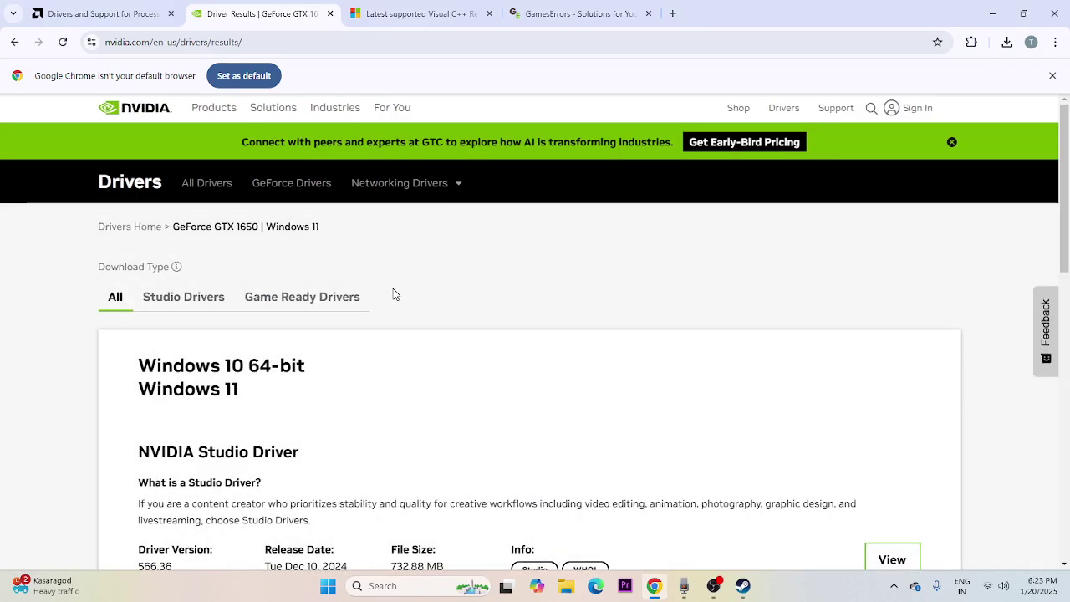
# Examine the NVIDIA Studio and Game Ready driver results, checking the listed driver version.
pyautogui.scroll(-3, 393, 294)
pyautogui.moveTo(139, 337); pyautogui.dragTo(174, 336)
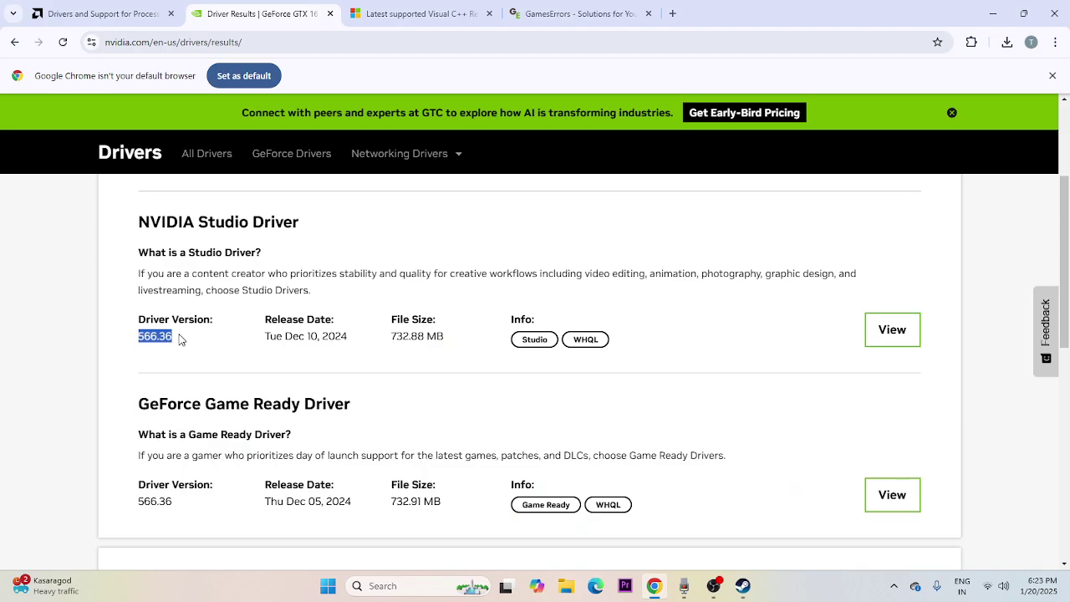
pyautogui.click(155, 344)
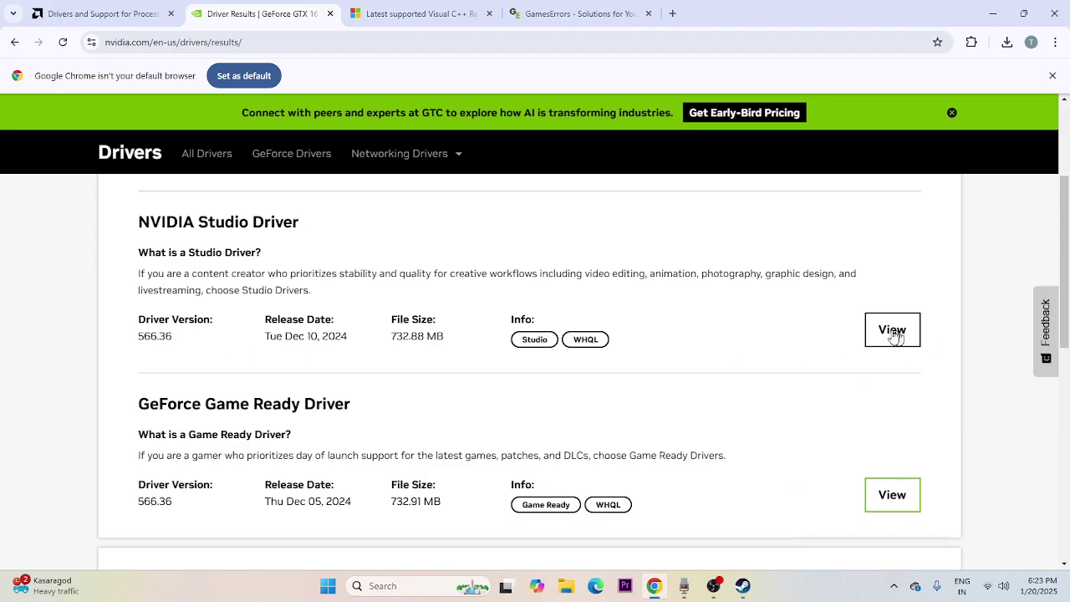
# Review the x64 and x86 downloads on Microsoft's Visual C++ Redistributable page, and minimize the browser.
pyautogui.click(402, 13)
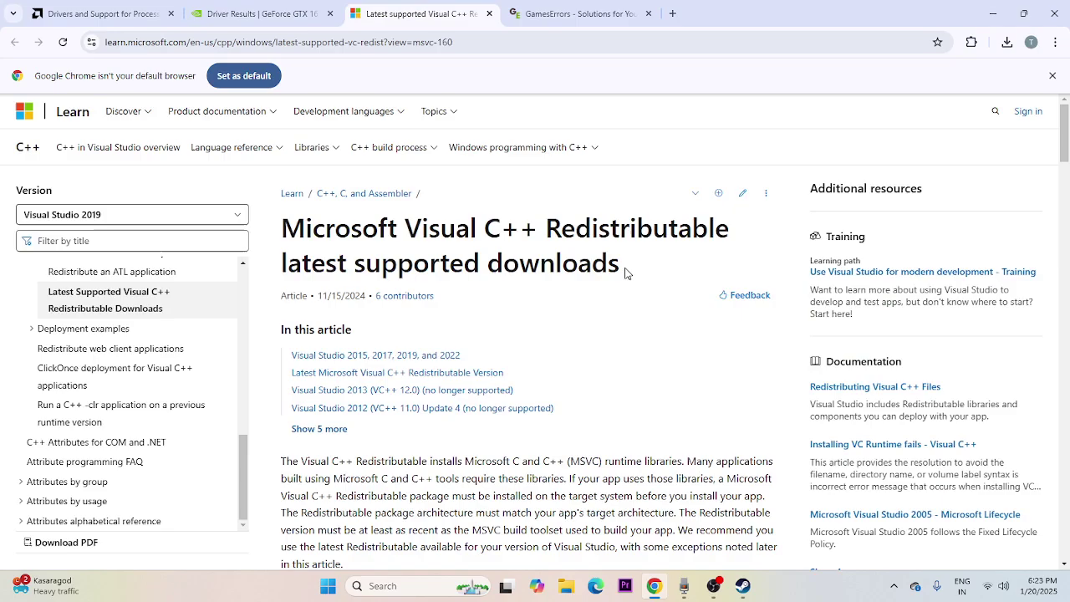
pyautogui.moveTo(620, 264); pyautogui.dragTo(287, 226)
pyautogui.click(568, 289)
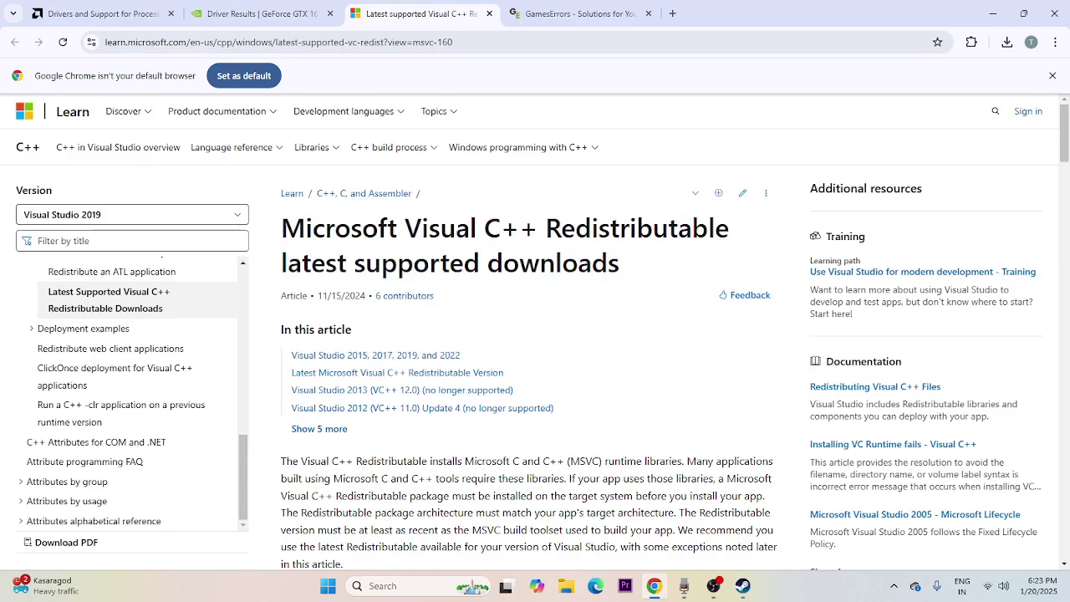
pyautogui.scroll(-3, 591, 282)
pyautogui.scroll(-5, 591, 282)
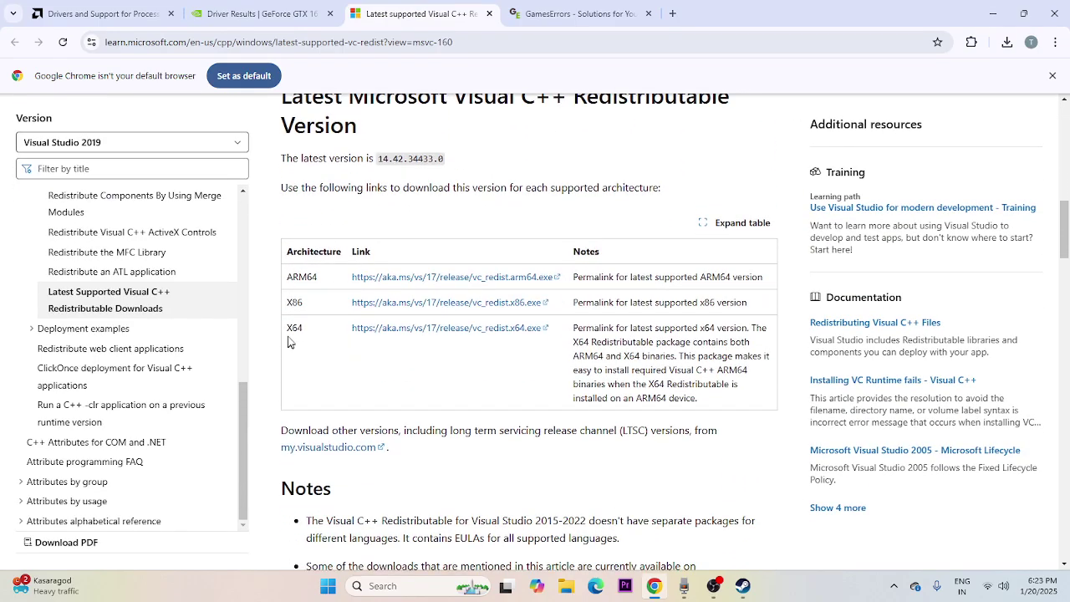
pyautogui.doubleClick(295, 328)
pyautogui.doubleClick(295, 303)
pyautogui.click(441, 397)
pyautogui.click(993, 14)
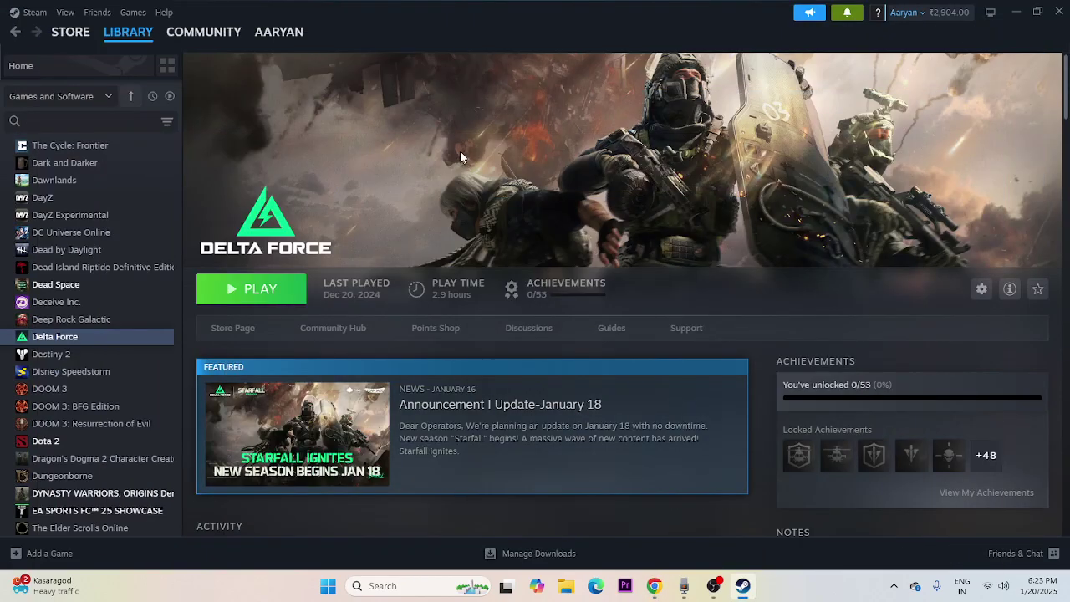
# Verify the integrity of Delta Force's installed files from its Steam properties, and close the properties window once verification ends.
pyautogui.rightClick(56, 338)
pyautogui.moveTo(84, 421)
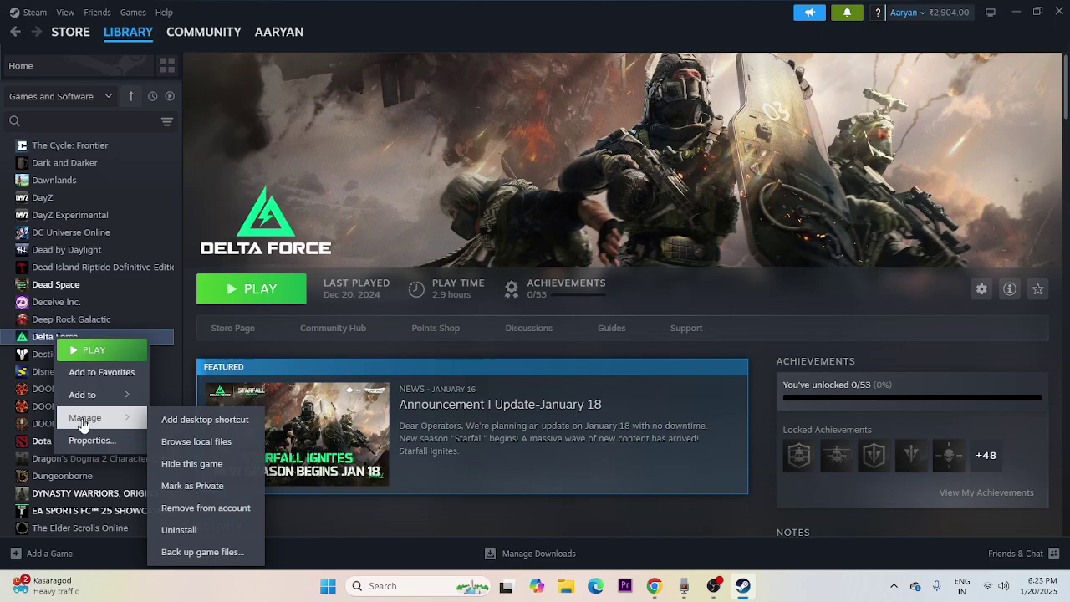
pyautogui.click(84, 439)
pyautogui.click(342, 198)
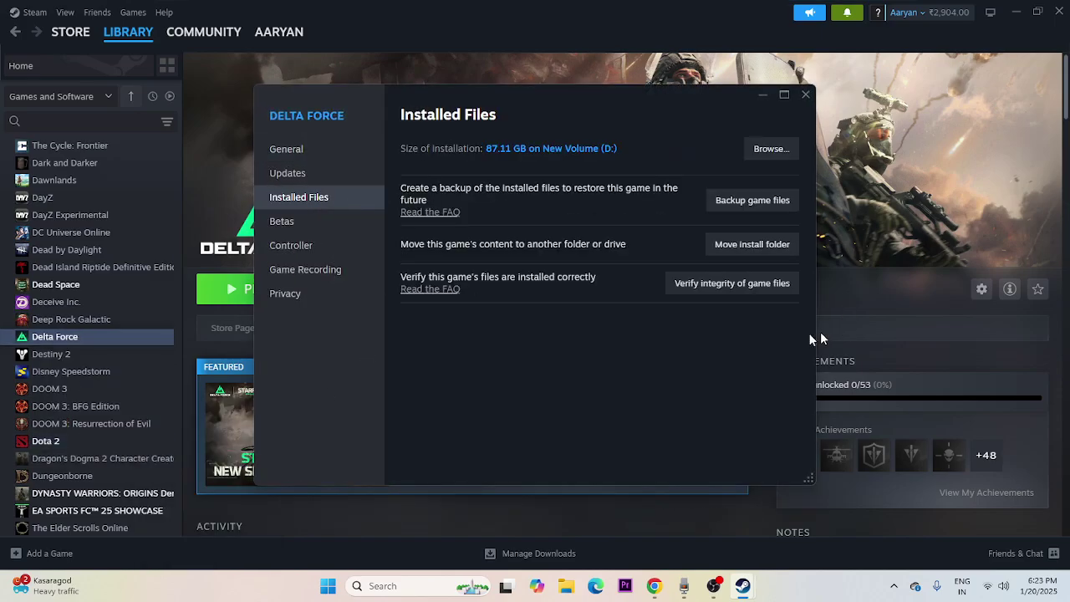
pyautogui.click(740, 284)
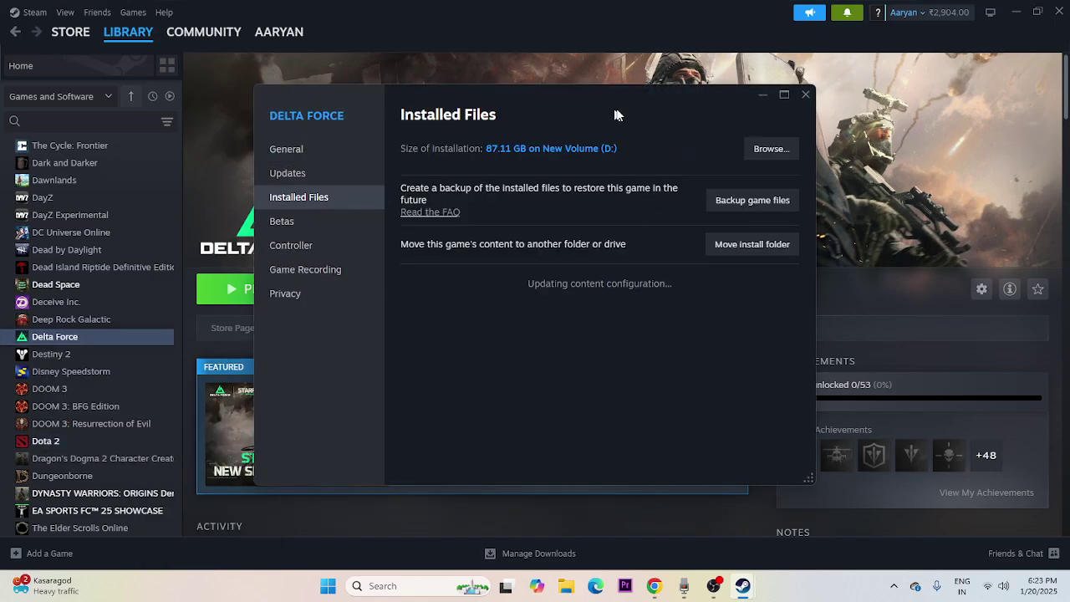
pyautogui.moveTo(616, 115); pyautogui.dragTo(695, 135)
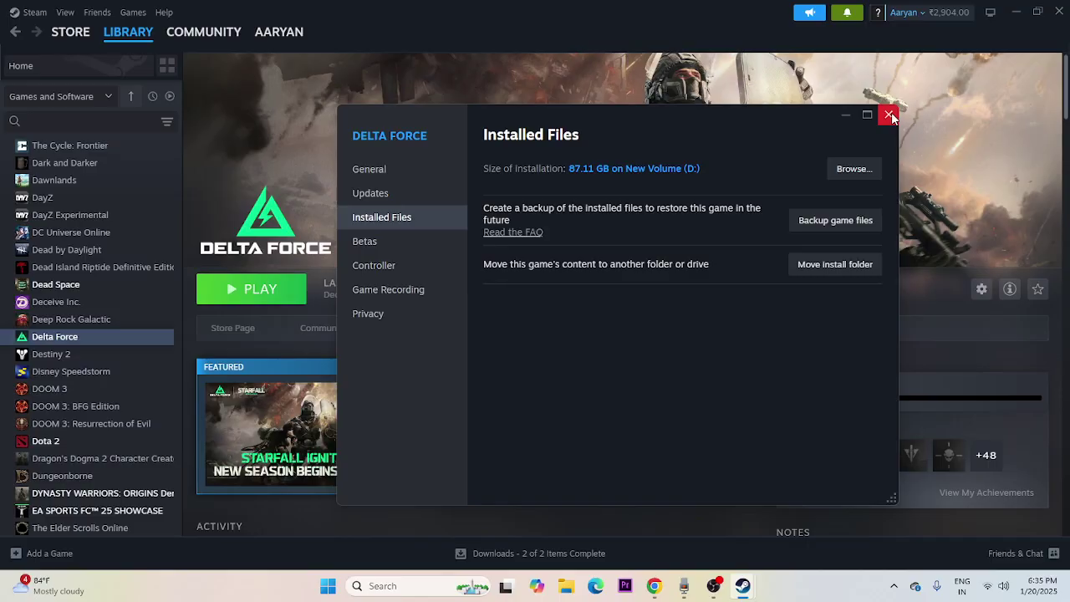
pyautogui.click(889, 112)
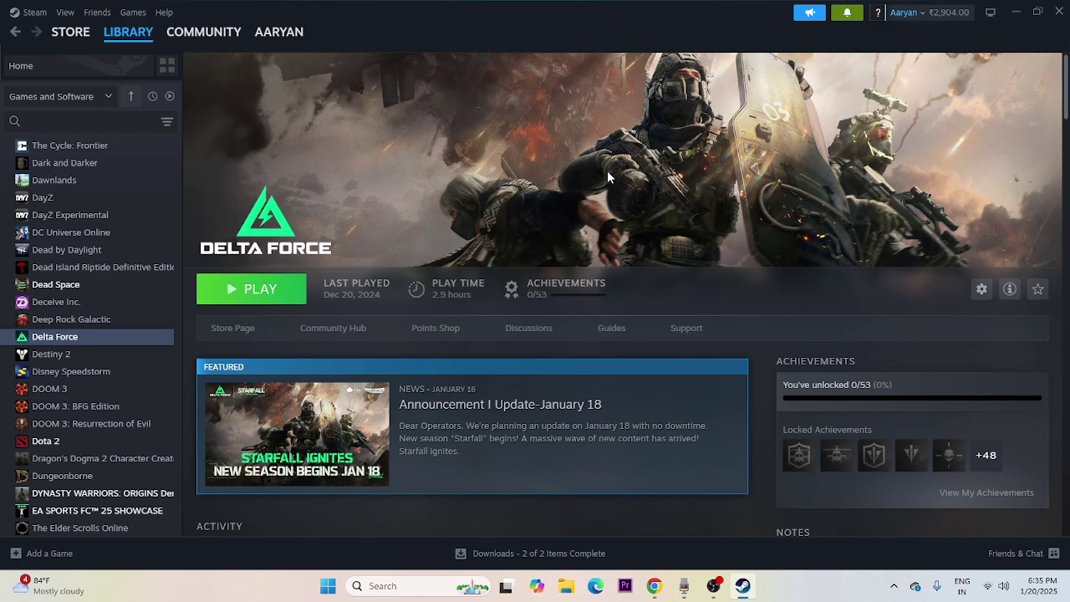
pyautogui.rightClick(64, 341)
pyautogui.click(644, 248)
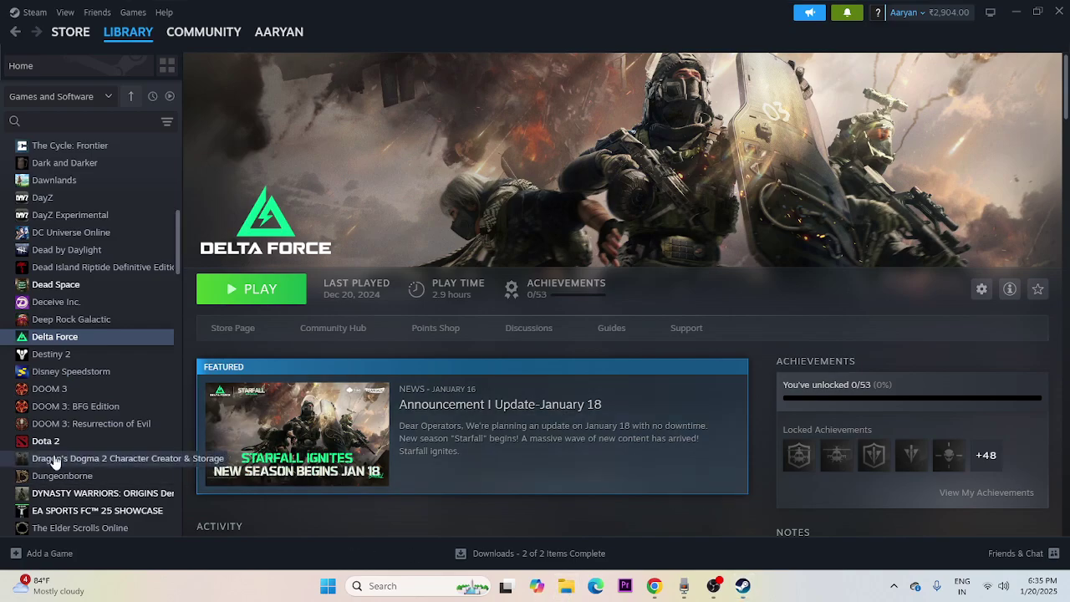
# Check the free space of the drives under This PC in File Explorer, and close the window.
pyautogui.press('super+e')
pyautogui.click(70, 423)
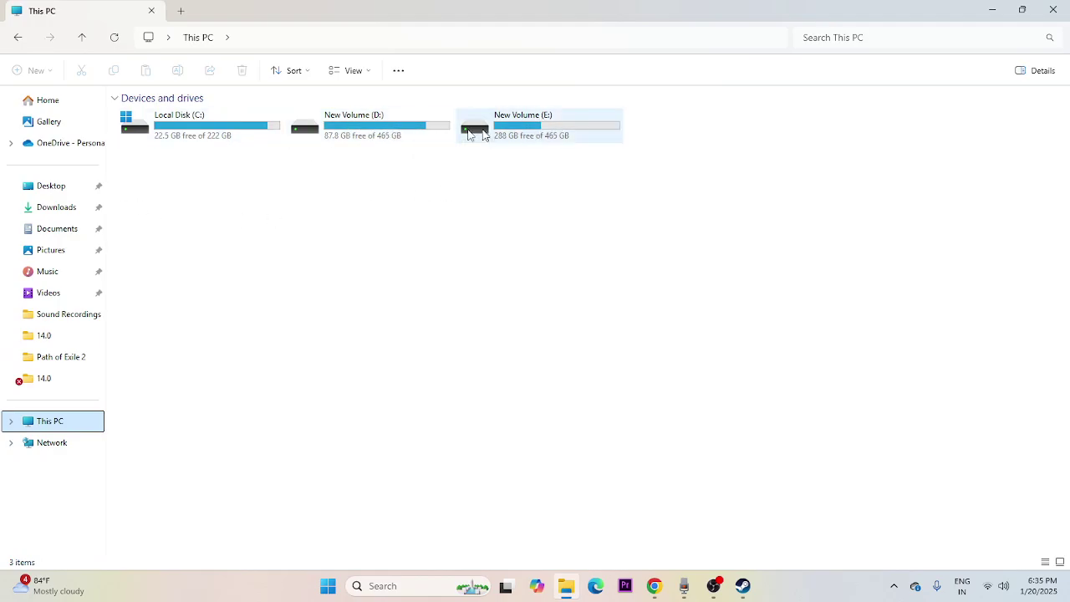
pyautogui.click(1057, 8)
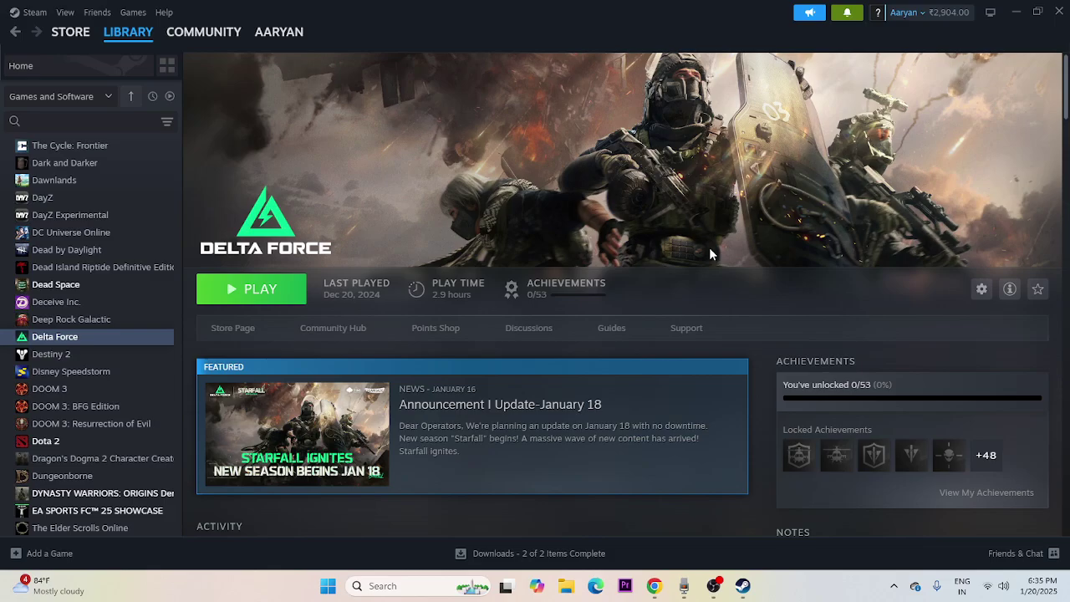
# Switch to Chrome and view the GamesErrors home page.
pyautogui.click(654, 586)
pyautogui.click(577, 14)
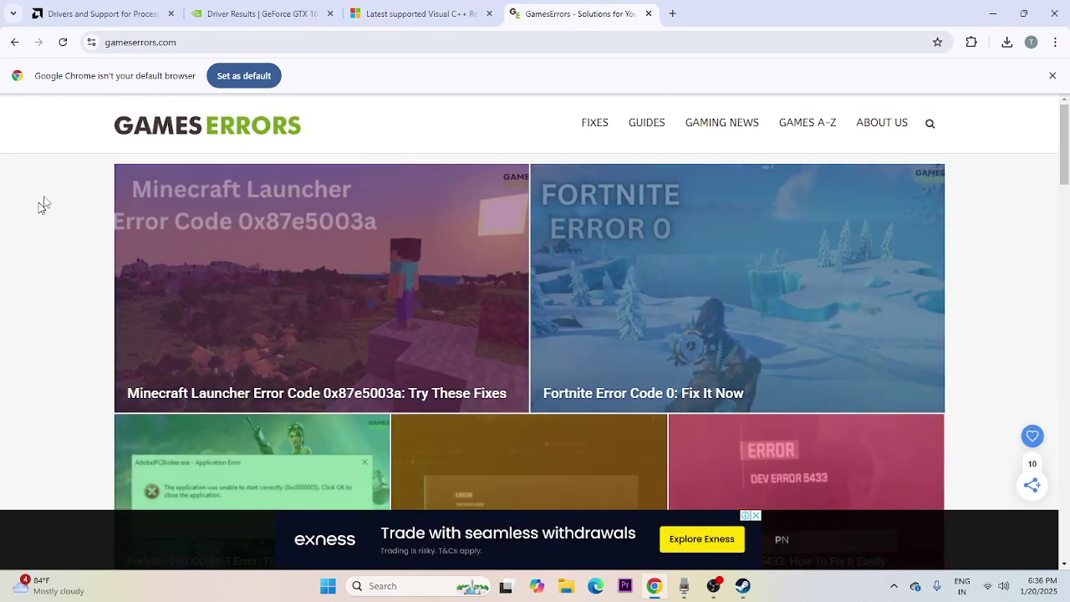